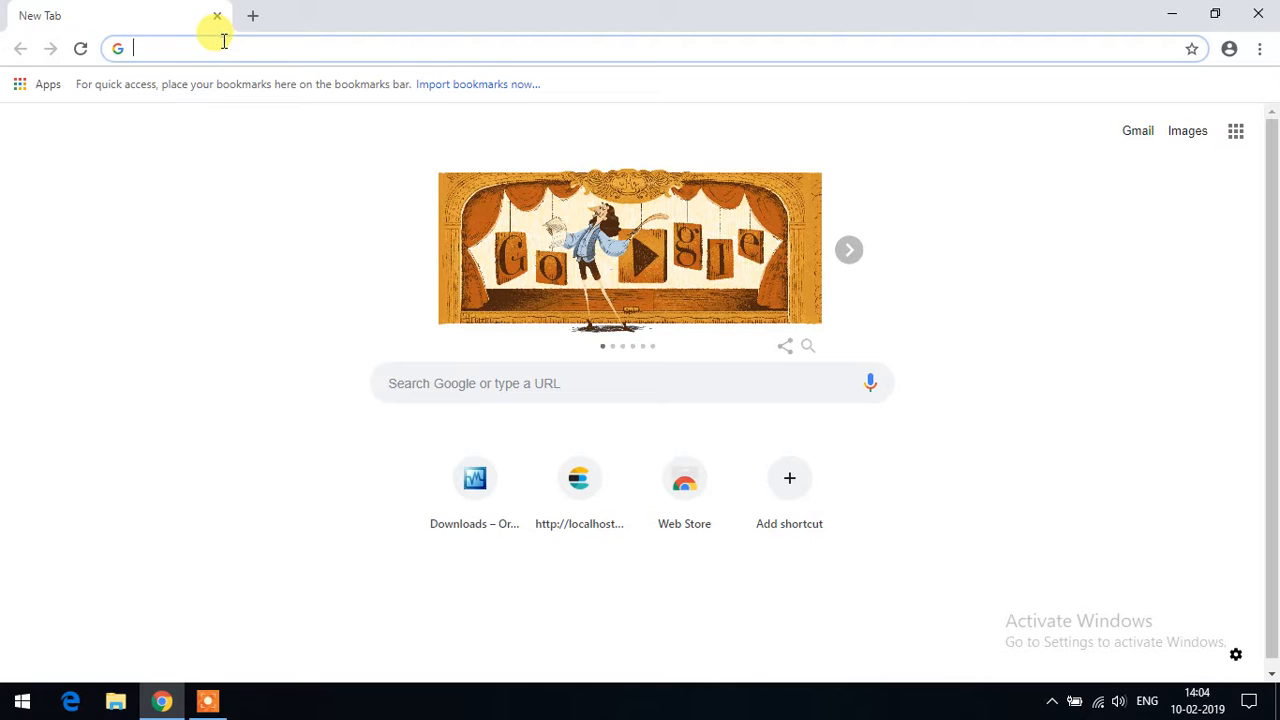
- Search Google for 'ubuntu download' from the new tab's address bar
type("ubuntu")
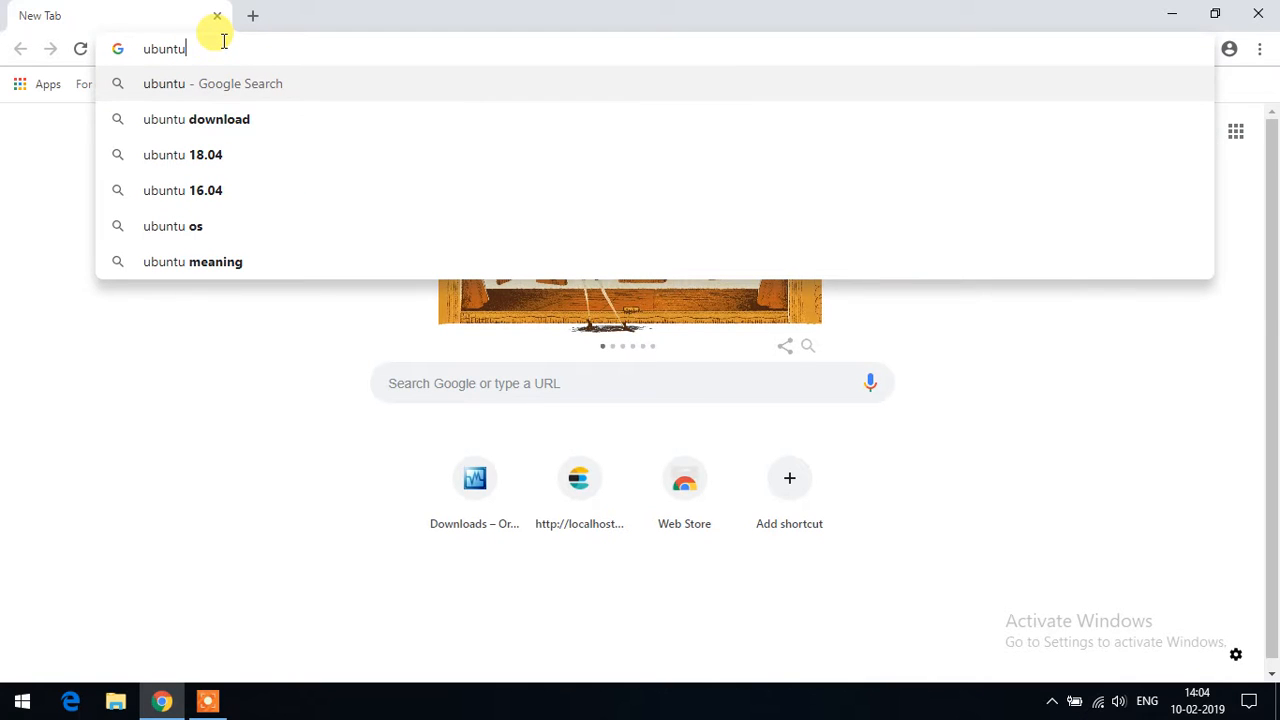
key("Down")
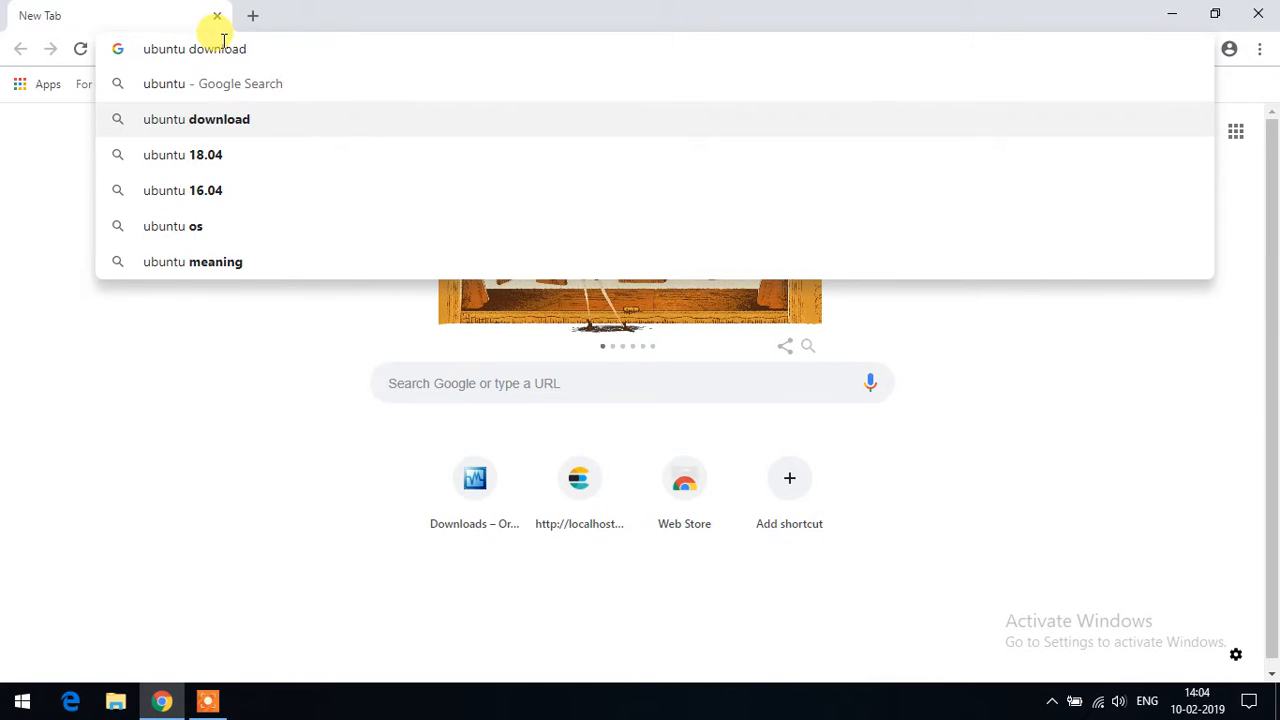
key("BackSpace")
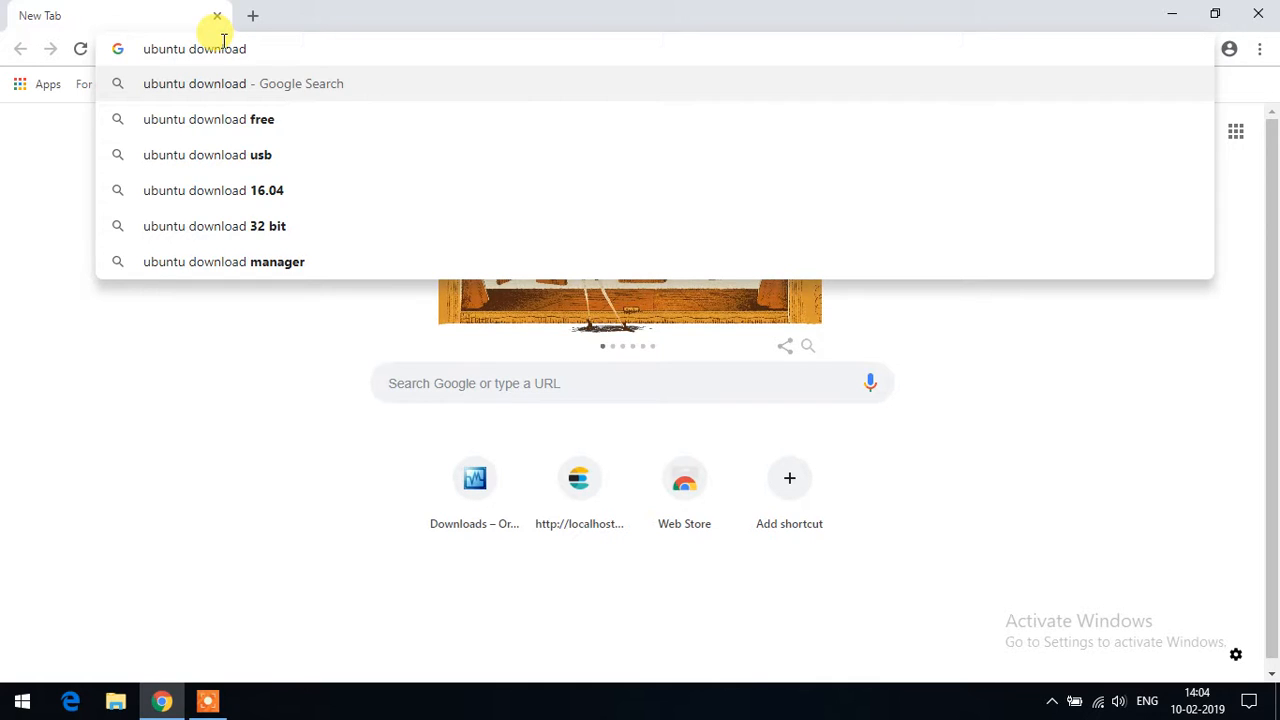
key("Return")
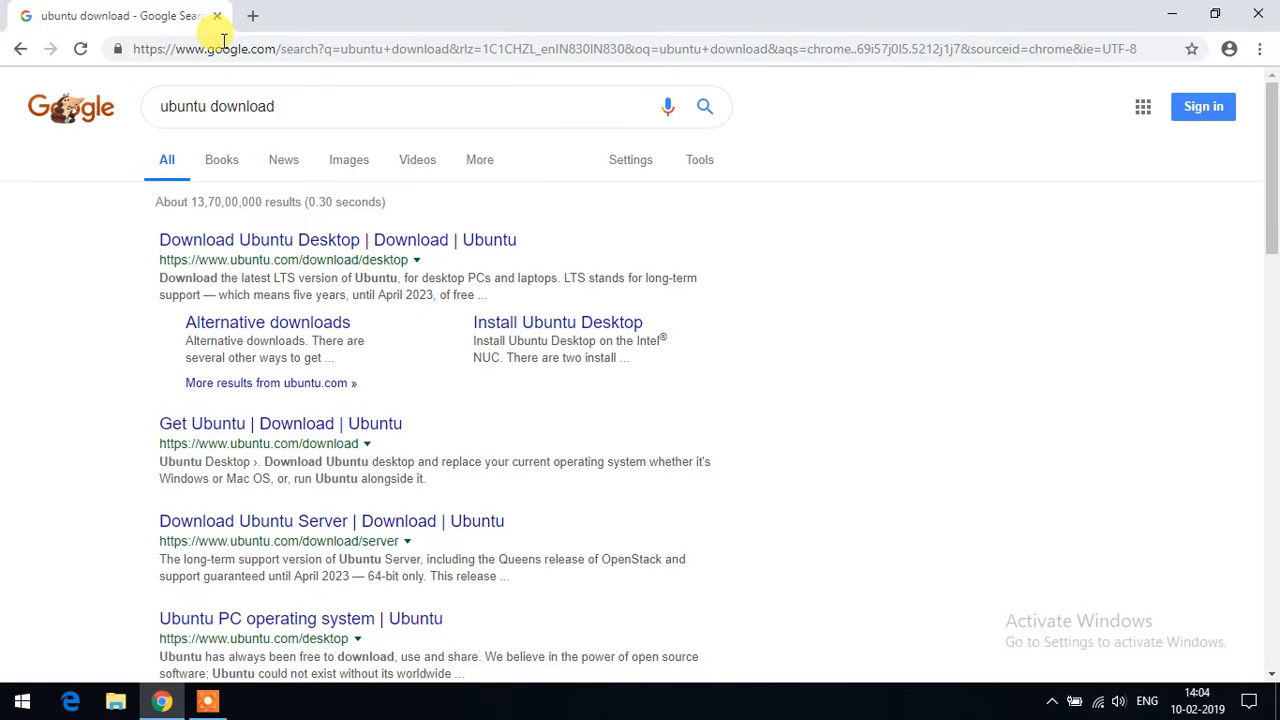
- Start the Ubuntu 18.04.1 LTS desktop download from ubuntu.com and return to the download page
left_click(402, 257)
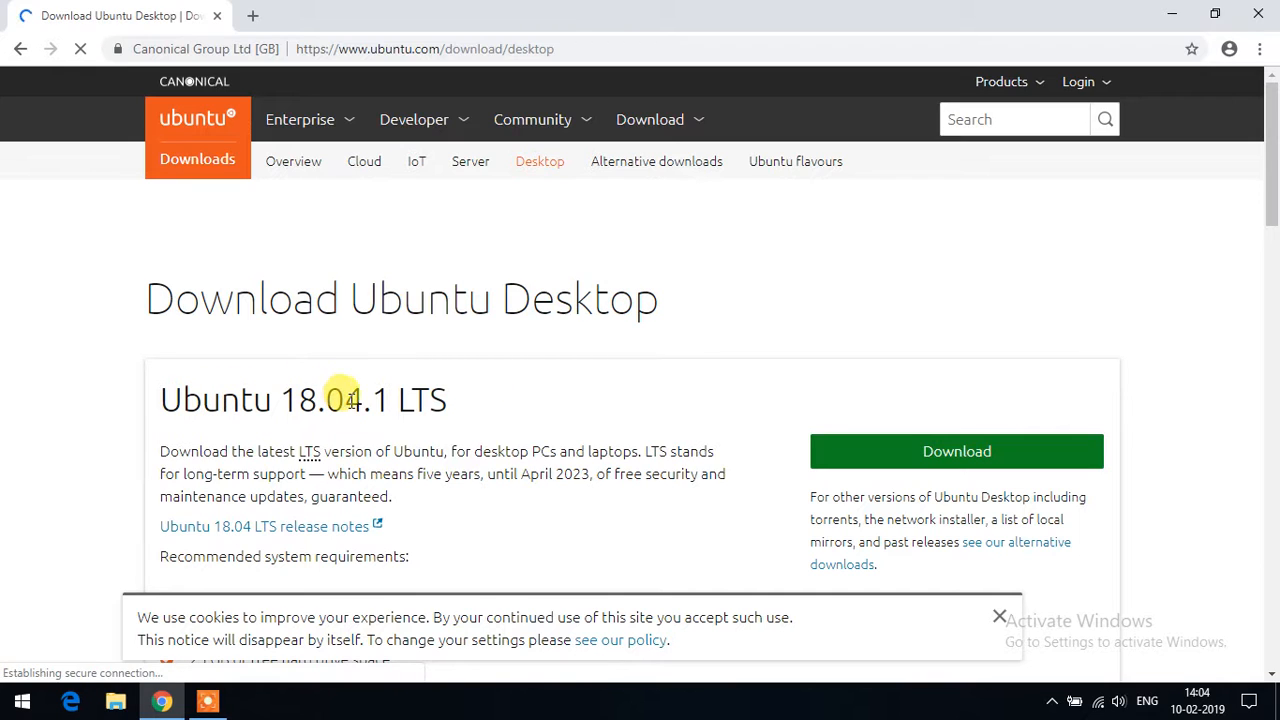
left_click(910, 455)
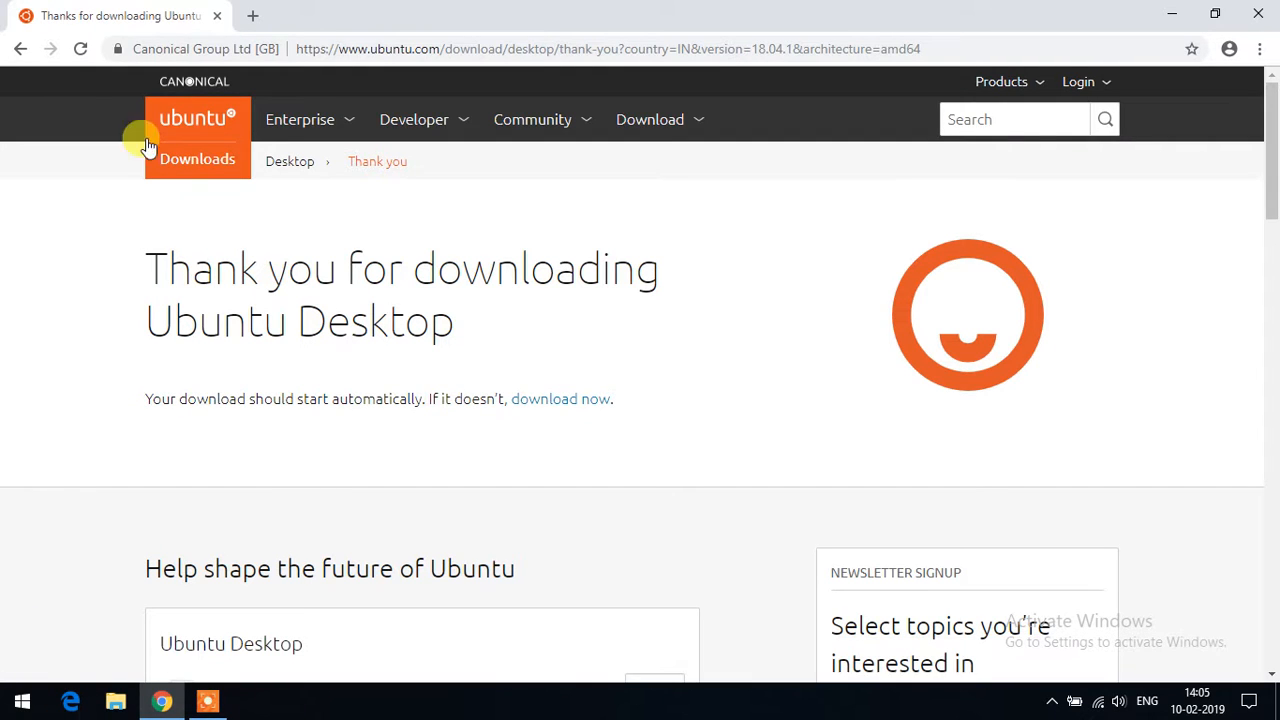
left_click(20, 48)
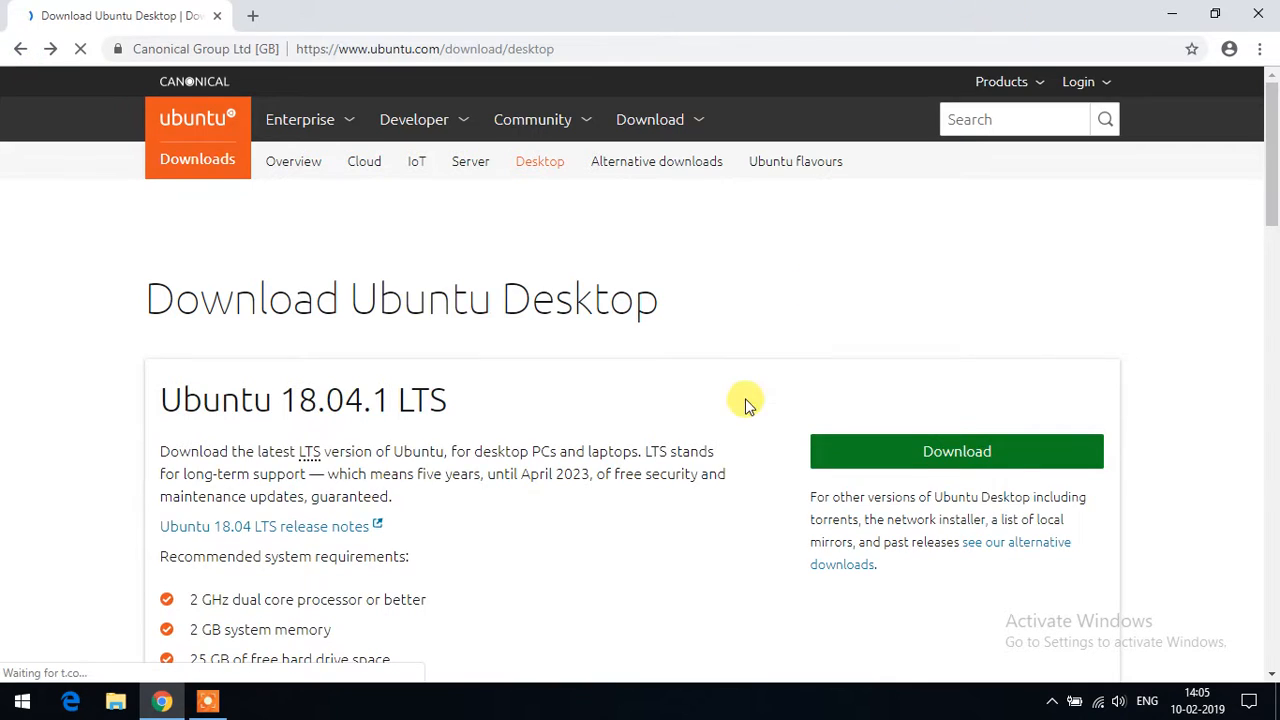
- Scroll the Download Ubuntu Desktop page, then minimize Chrome to the desktop
scroll(706, 400, "down", 2)
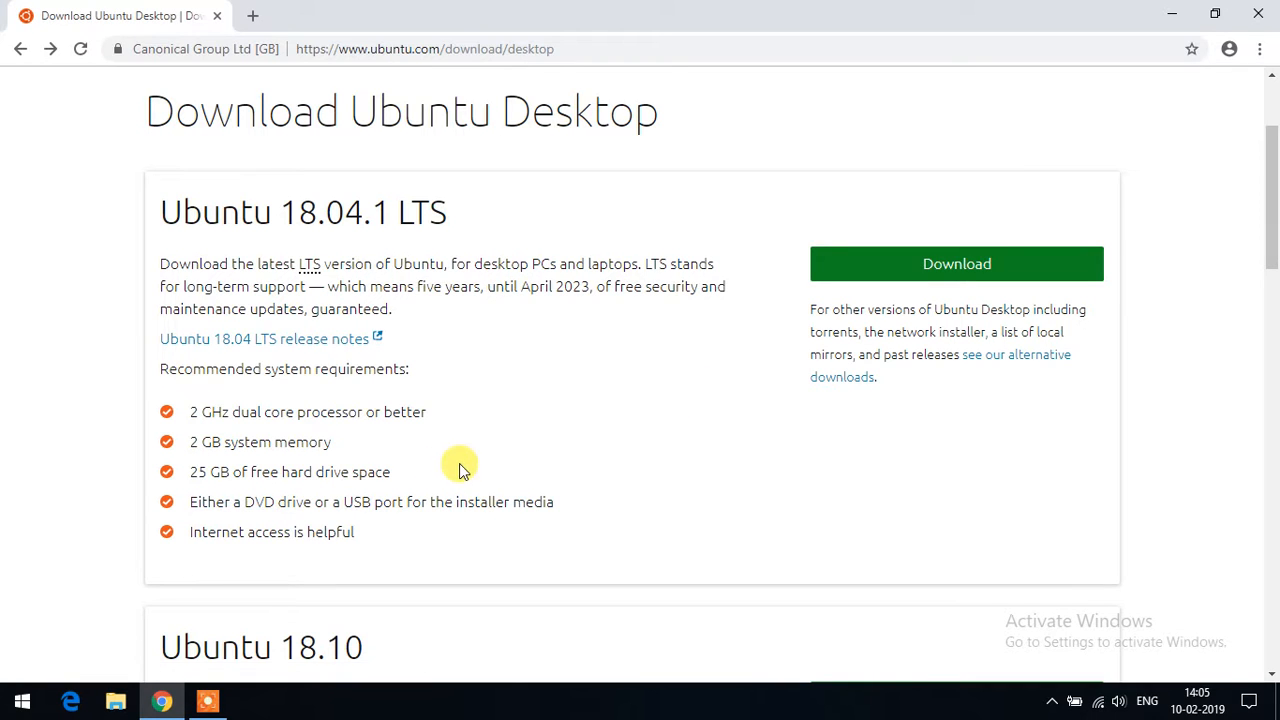
scroll(457, 466, "up", 2)
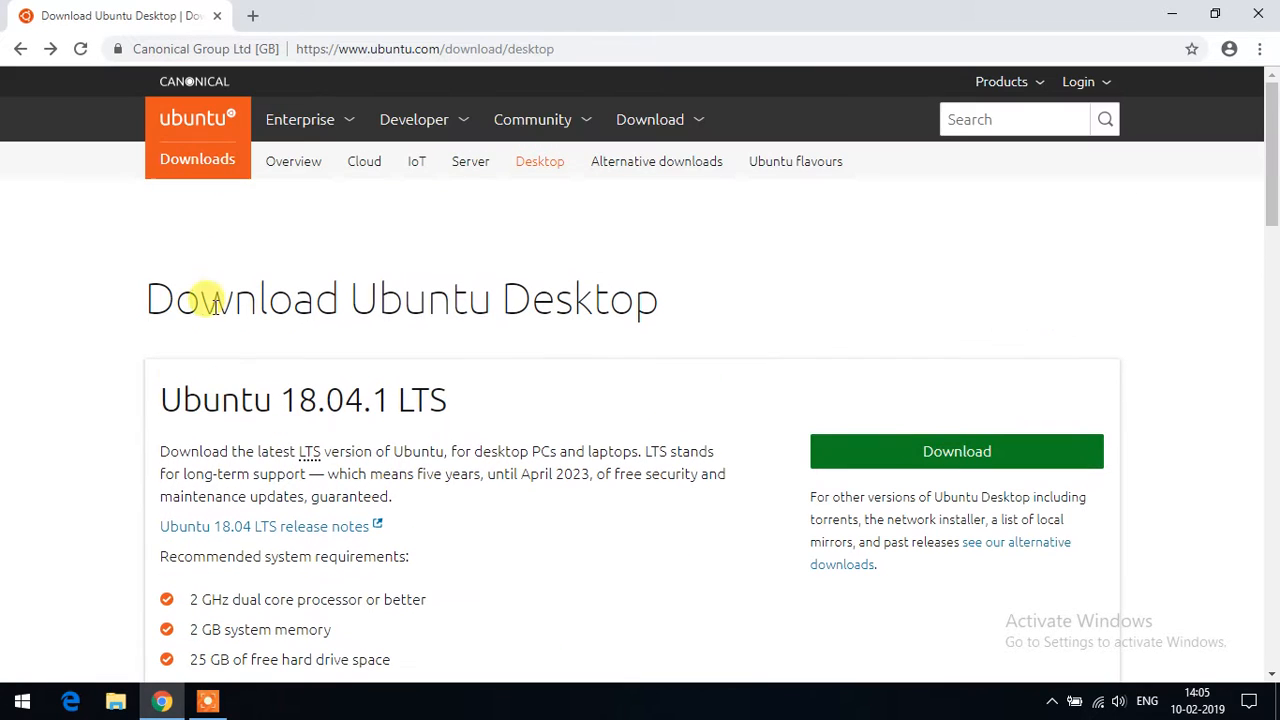
left_click(1173, 14)
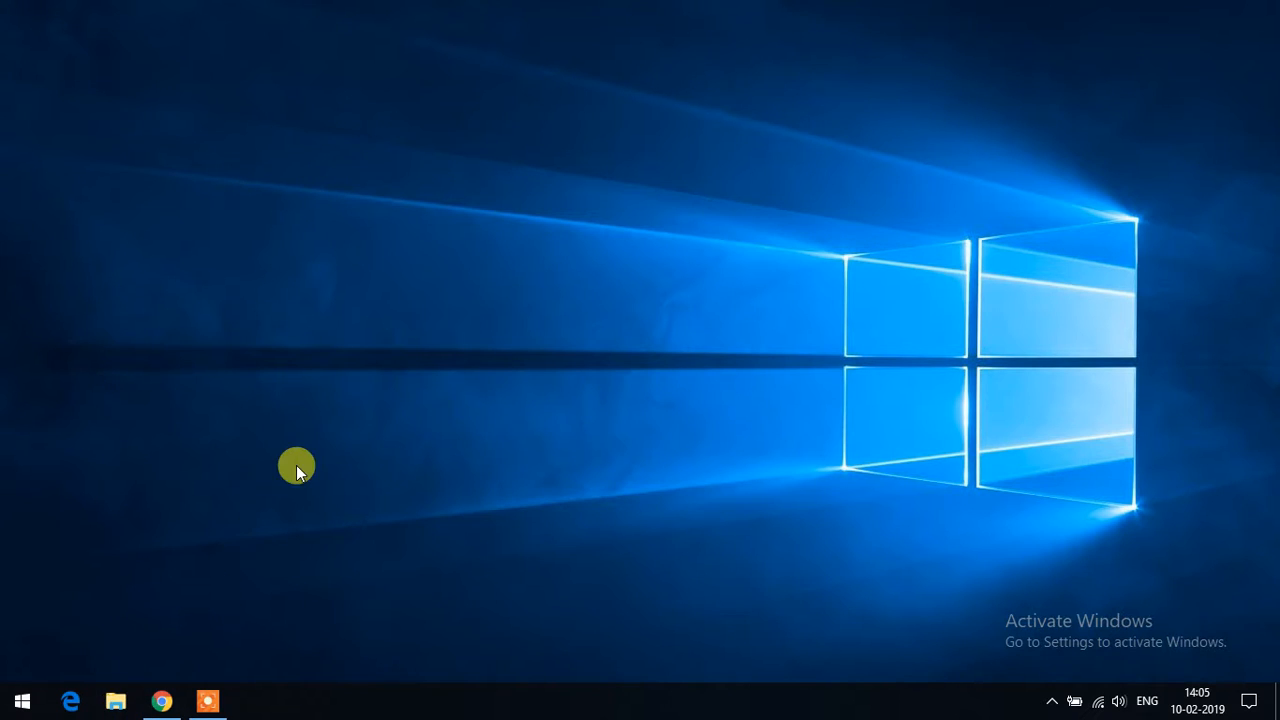
- Open File Explorer and browse to C:\Program Files
key("super+e")
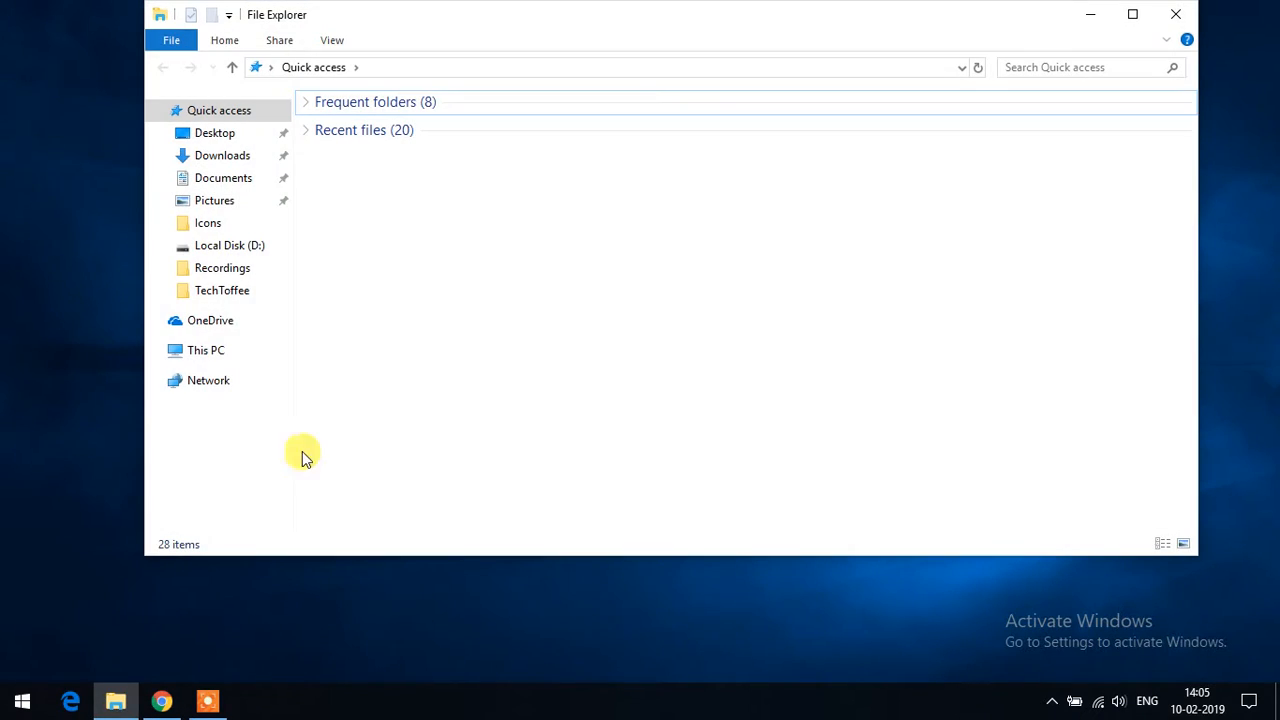
left_click(208, 352)
double_click(428, 320)
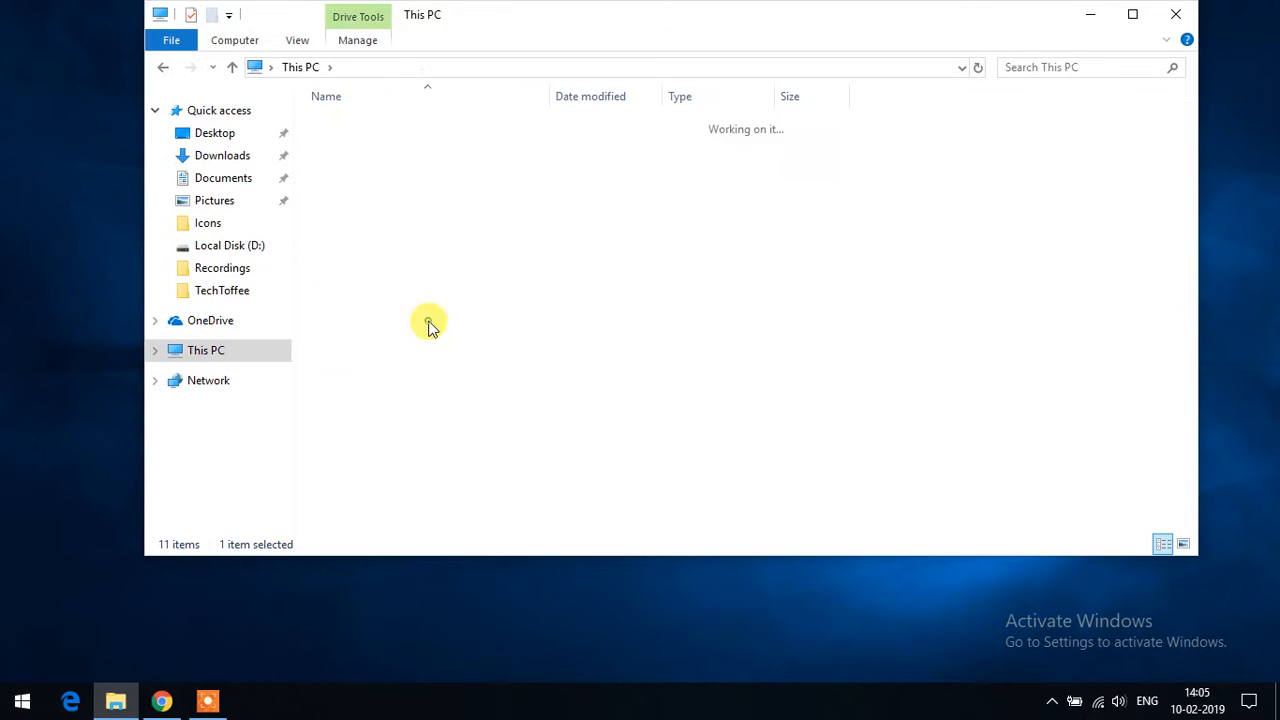
double_click(370, 204)
- Open Oracle\VirtualBox and launch VirtualBox.exe
left_click(358, 282)
key("o")
double_click(347, 170)
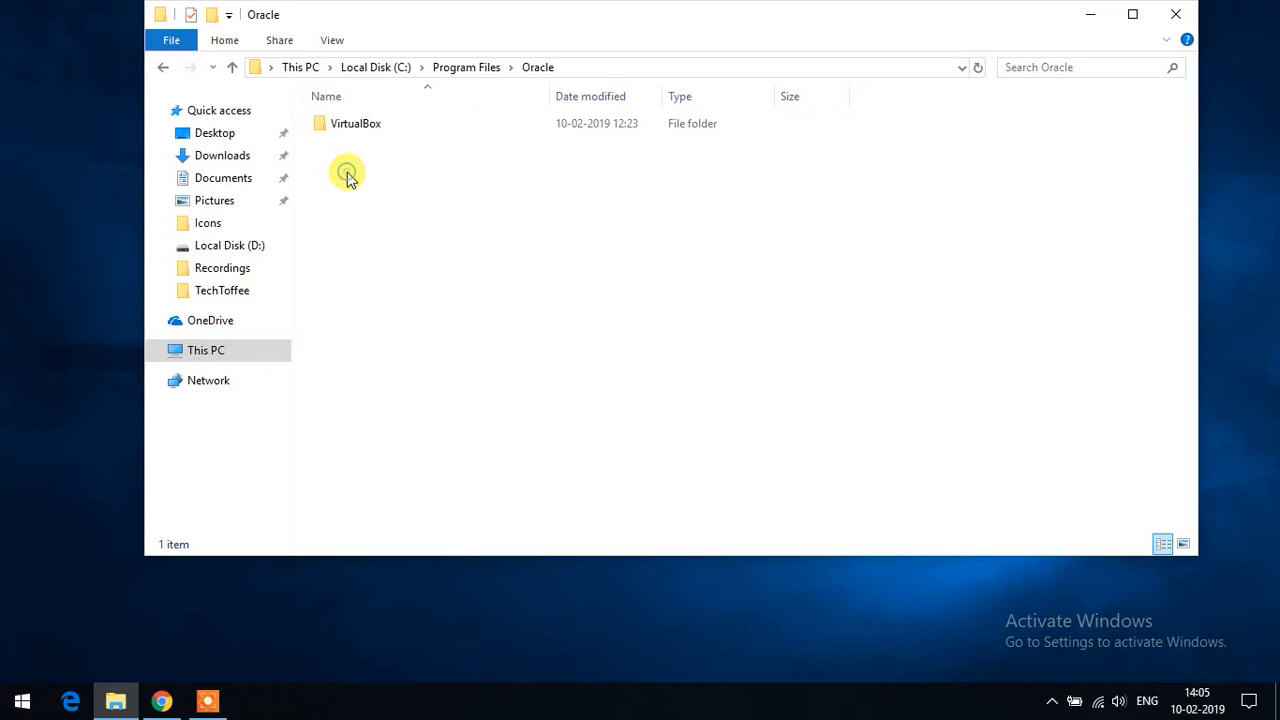
double_click(362, 125)
key("v")
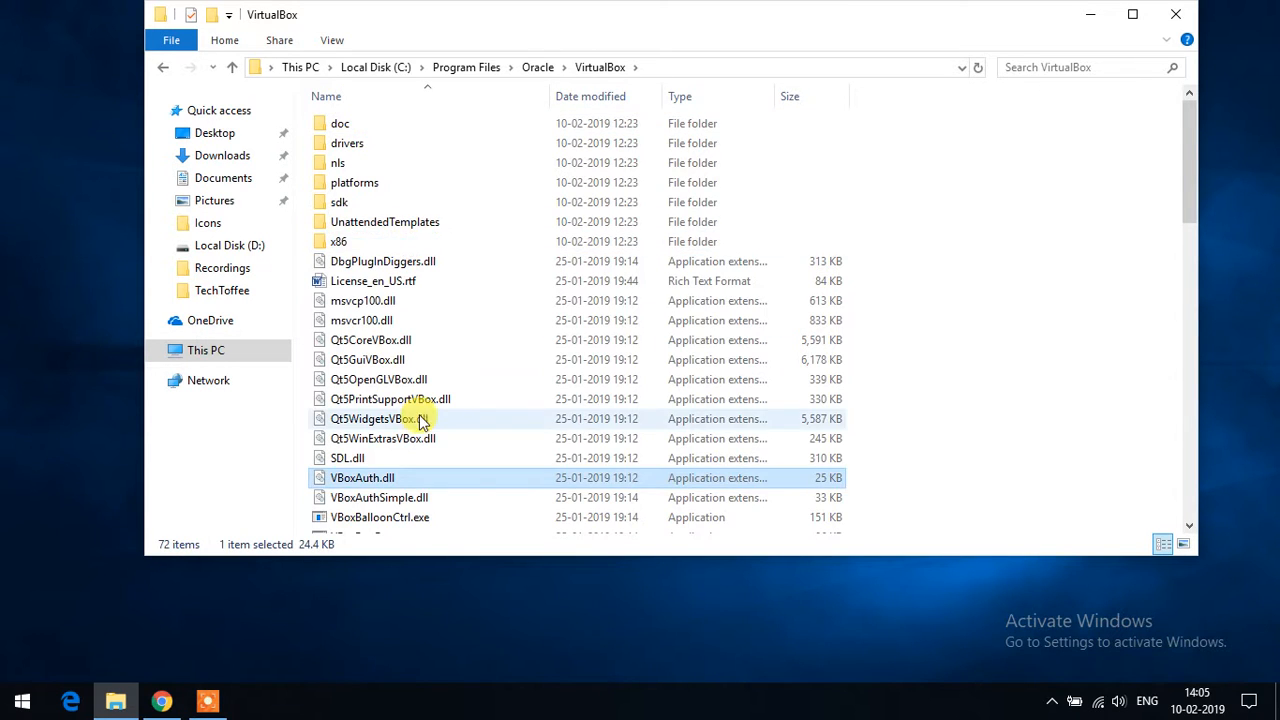
scroll(410, 455, "down", 6)
scroll(410, 455, "down", 7)
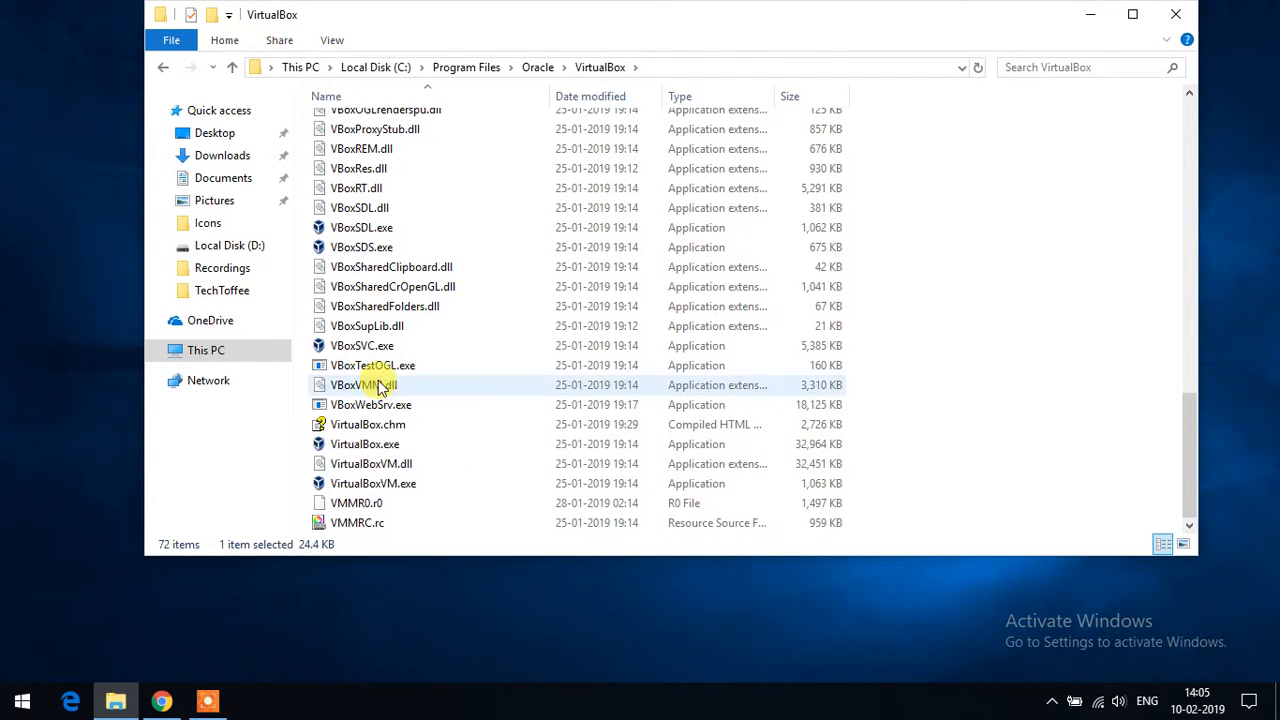
left_click(380, 444)
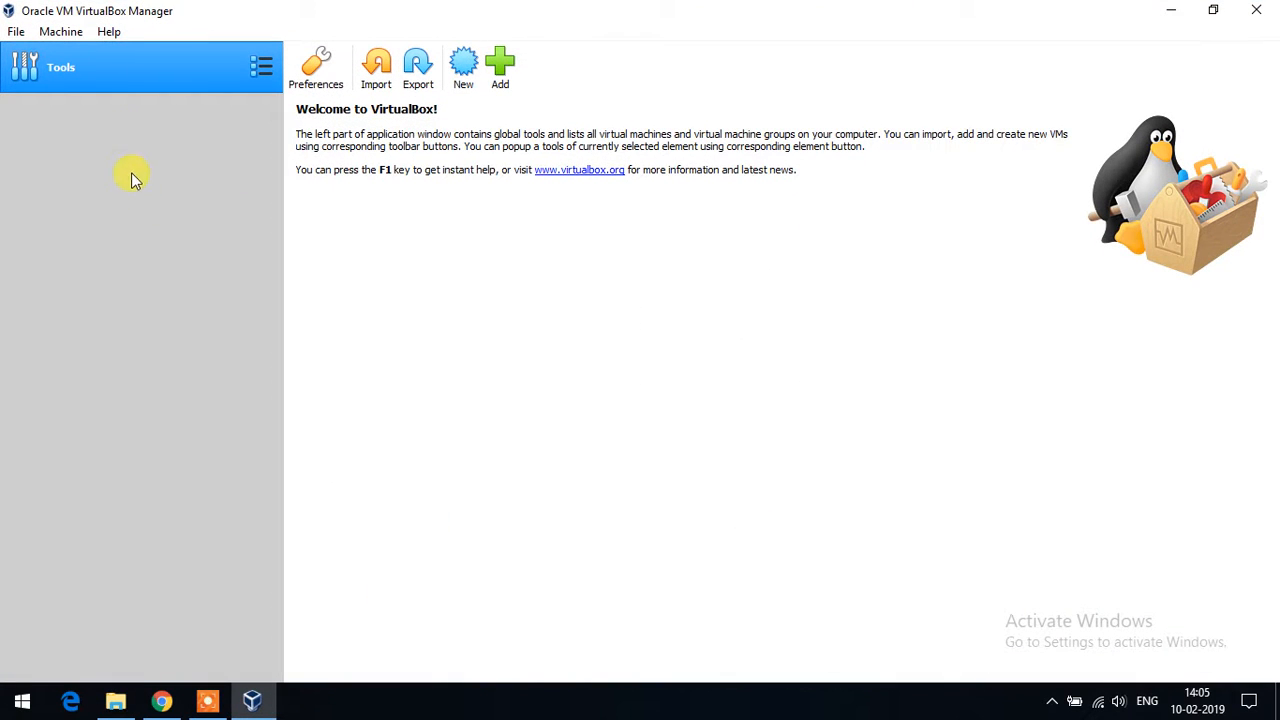
- Start a new machine named UbuntuTech (Linux, Ubuntu 64-bit) and choose Other... for its folder
left_click(61, 31)
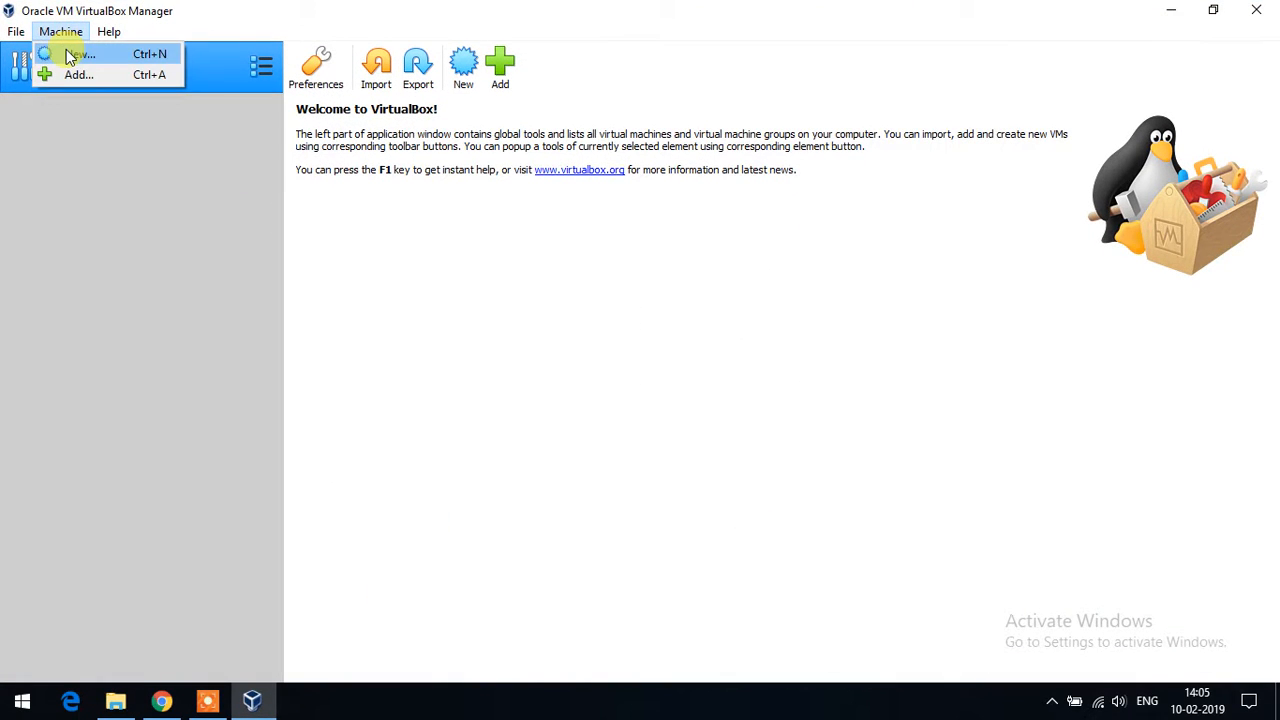
left_click(70, 55)
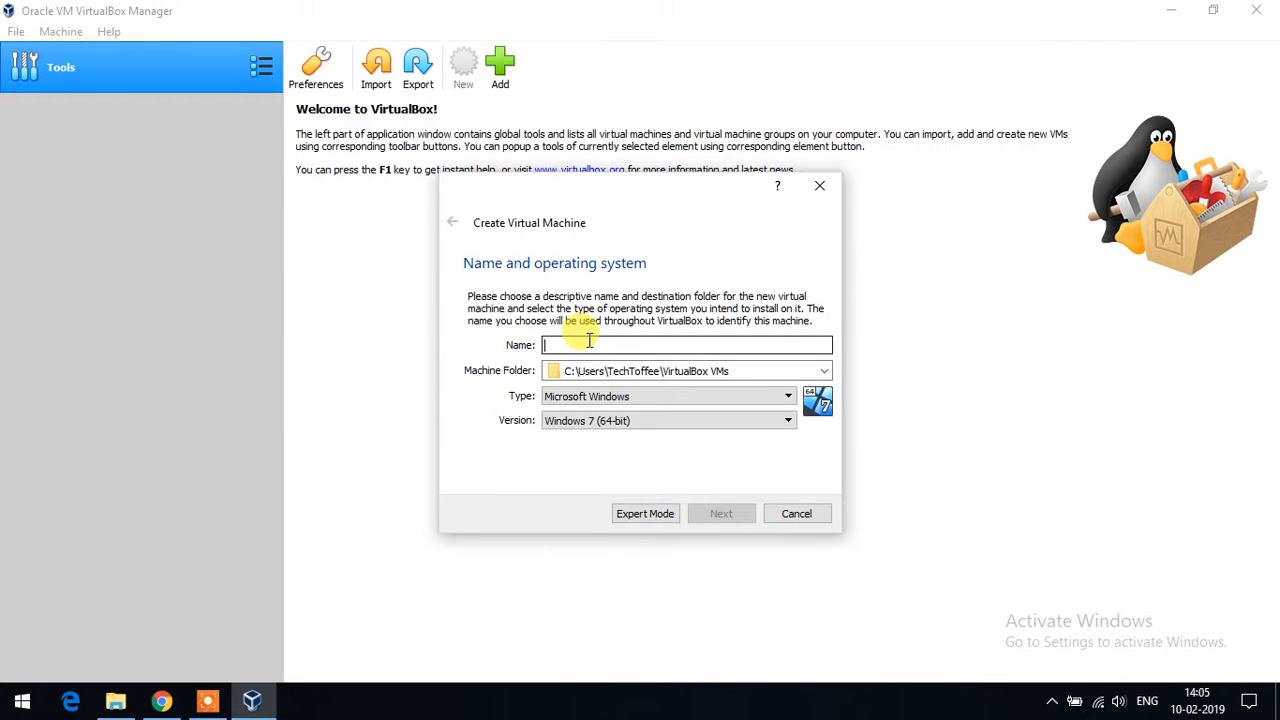
type("UbuntuTech")
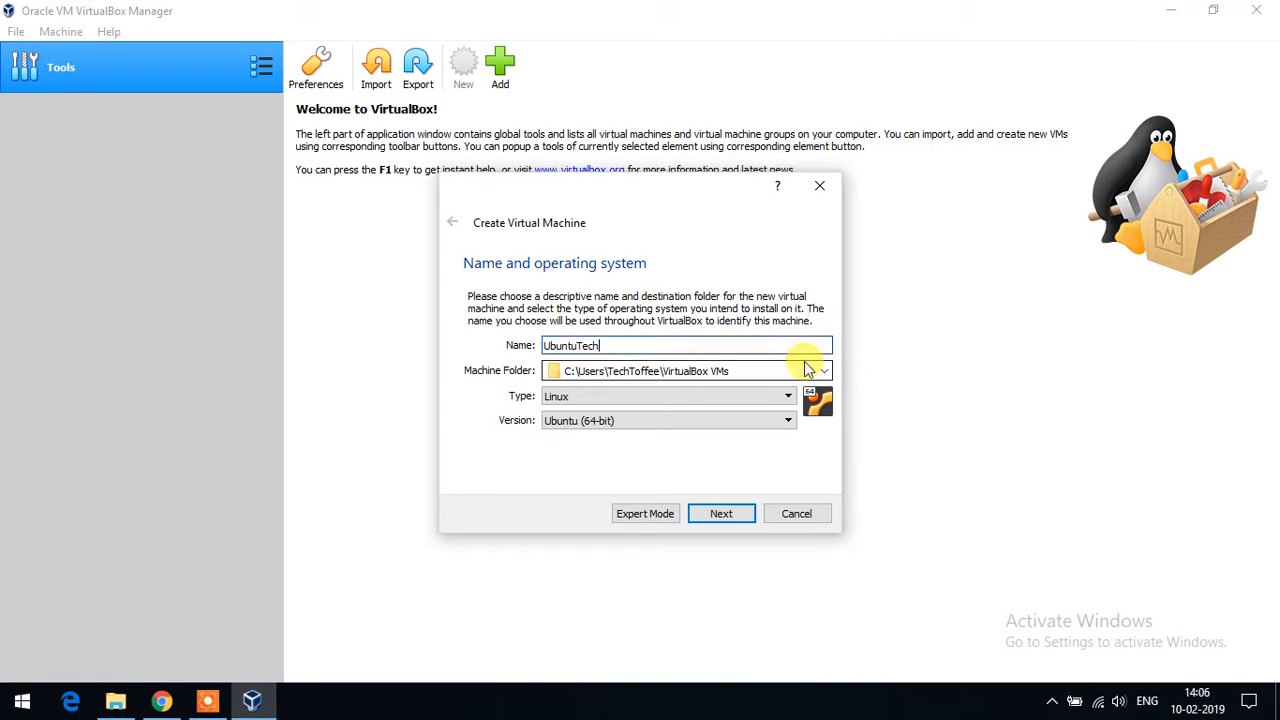
left_click(822, 372)
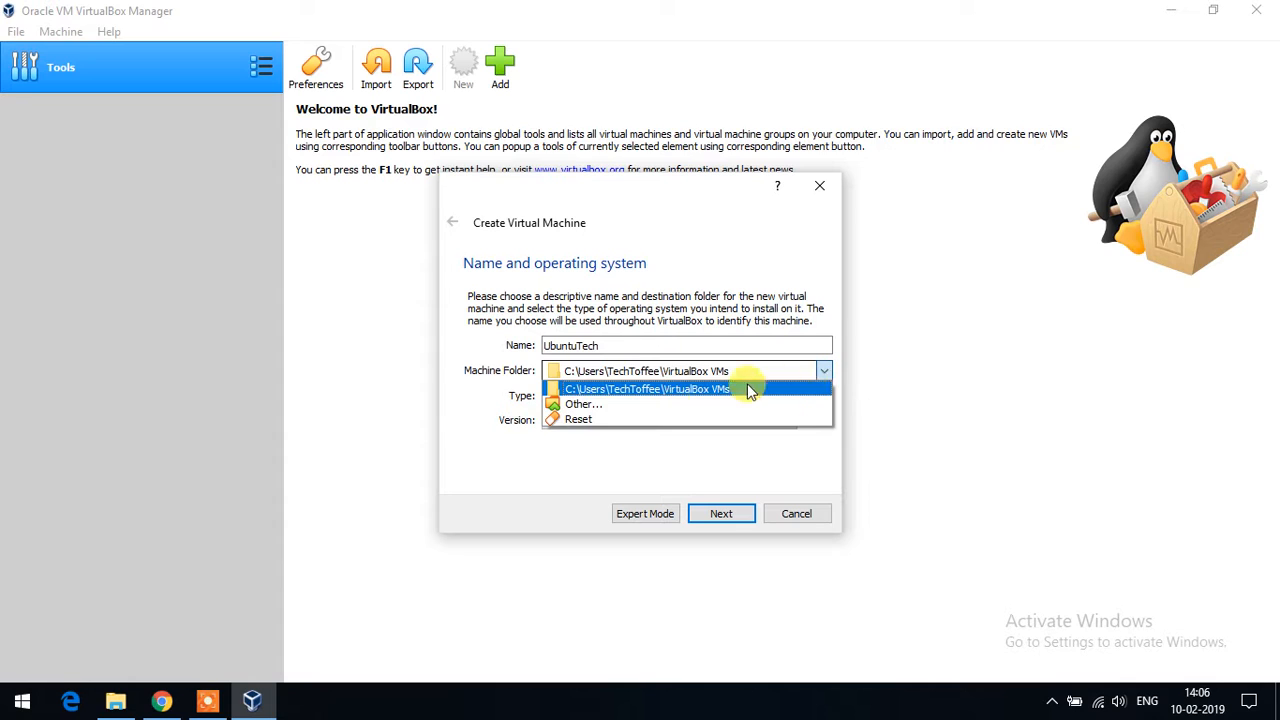
left_click(614, 410)
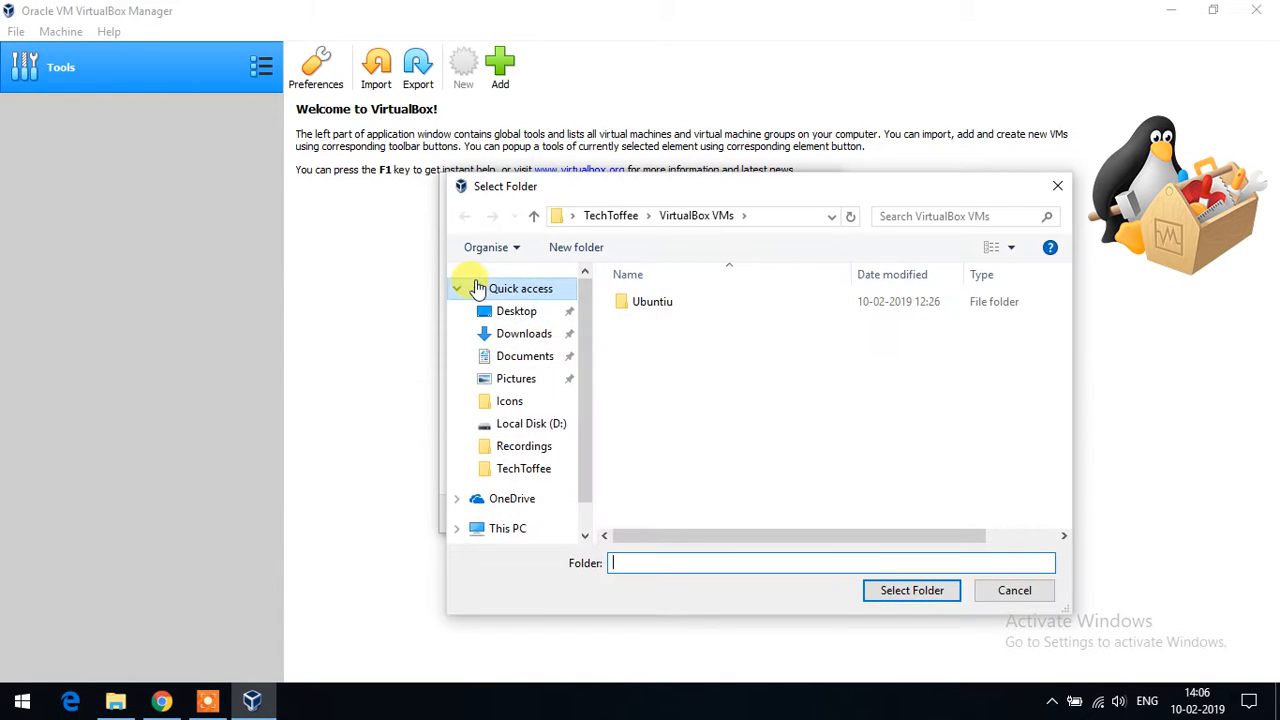
- Create a new folder VMs inside D:\TechToffeeFolder
scroll(515, 505, "down", 1)
left_click(522, 491)
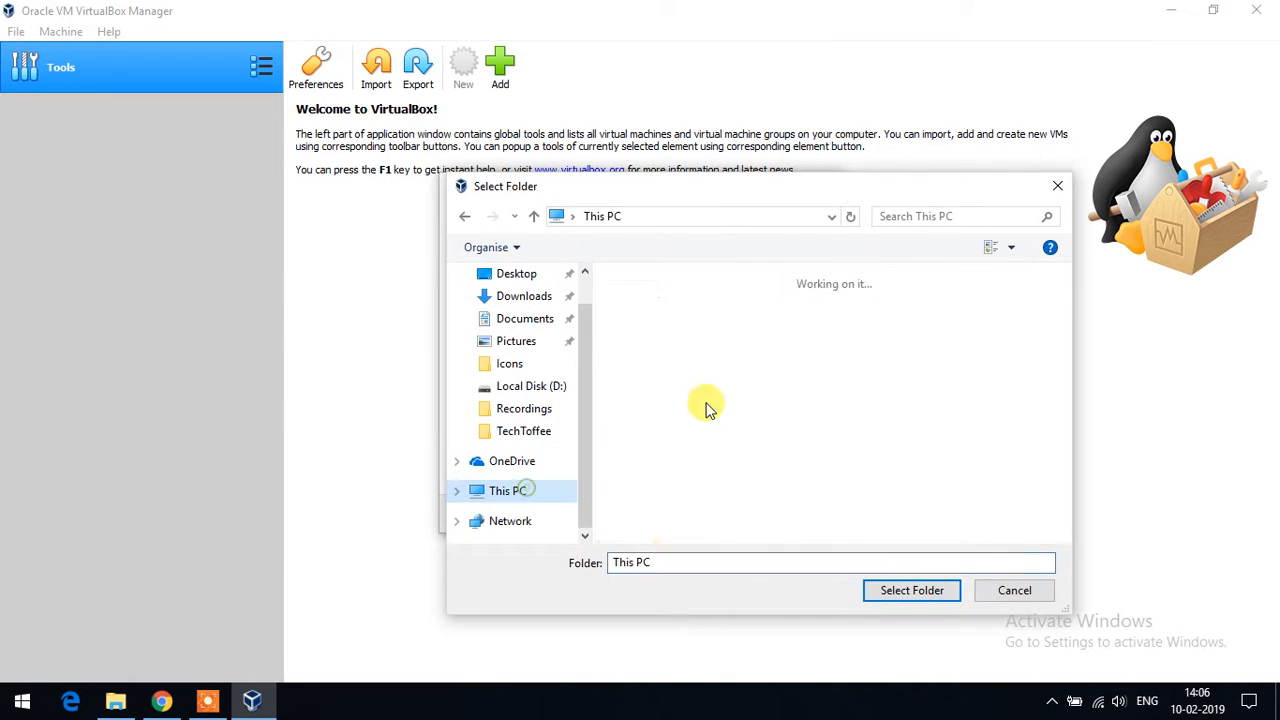
scroll(740, 420, "down", 3)
double_click(762, 410)
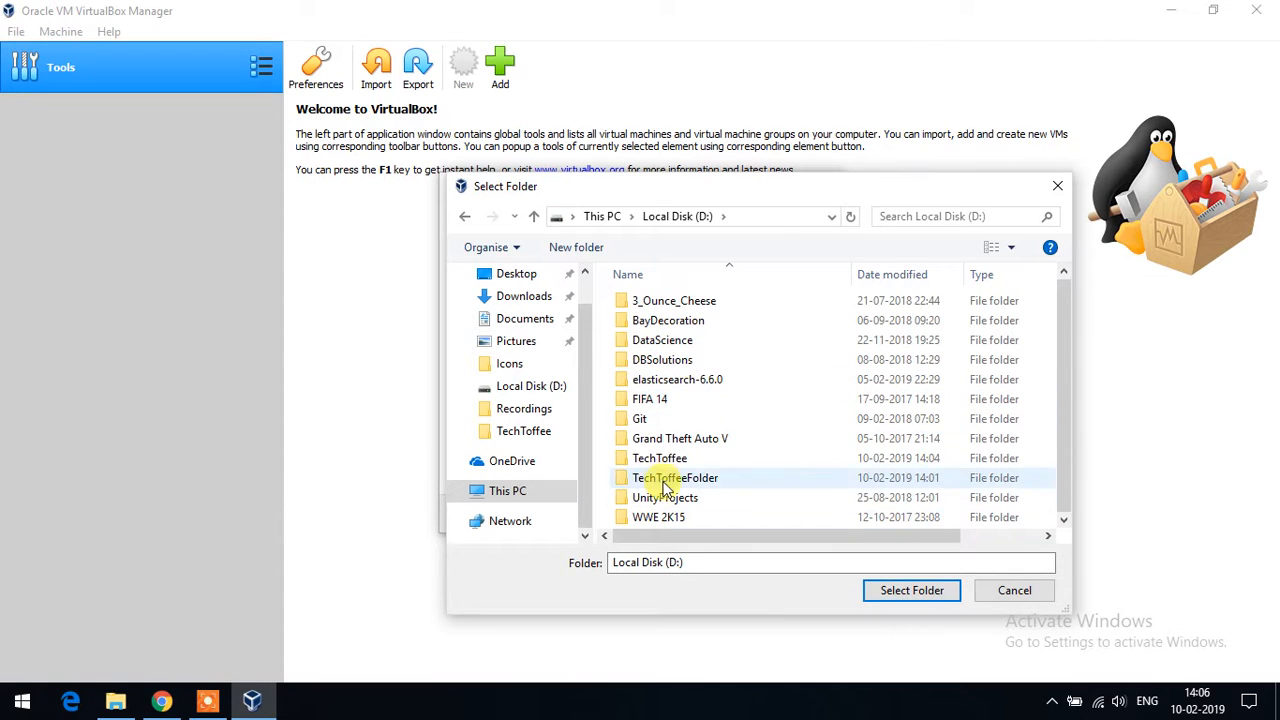
double_click(668, 478)
right_click(678, 360)
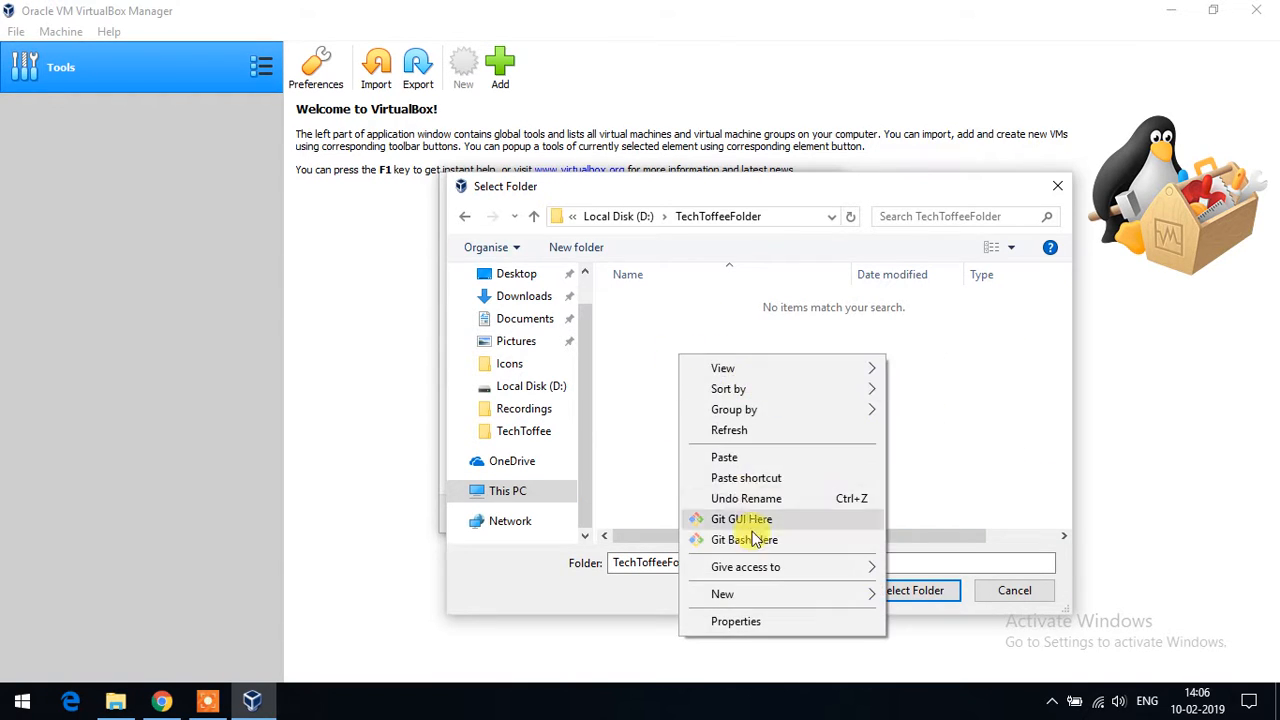
mouse_move(766, 597)
left_click(929, 364)
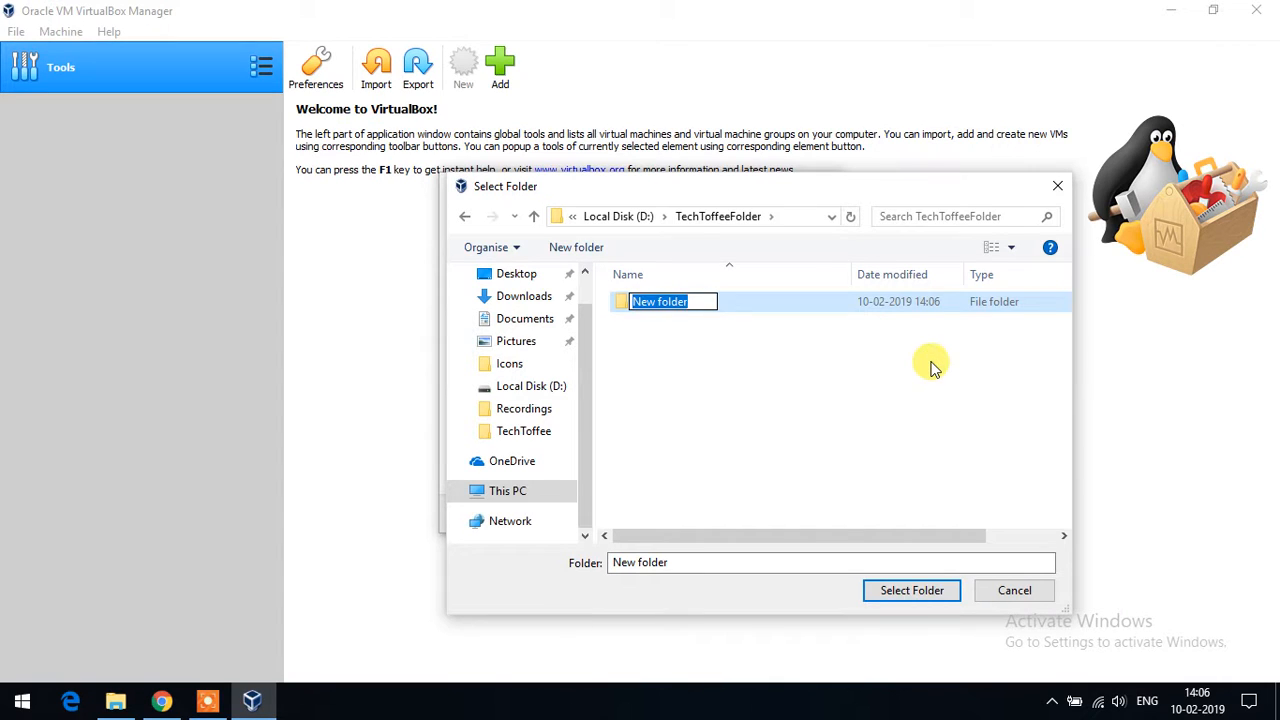
type("VMs")
key("Return")
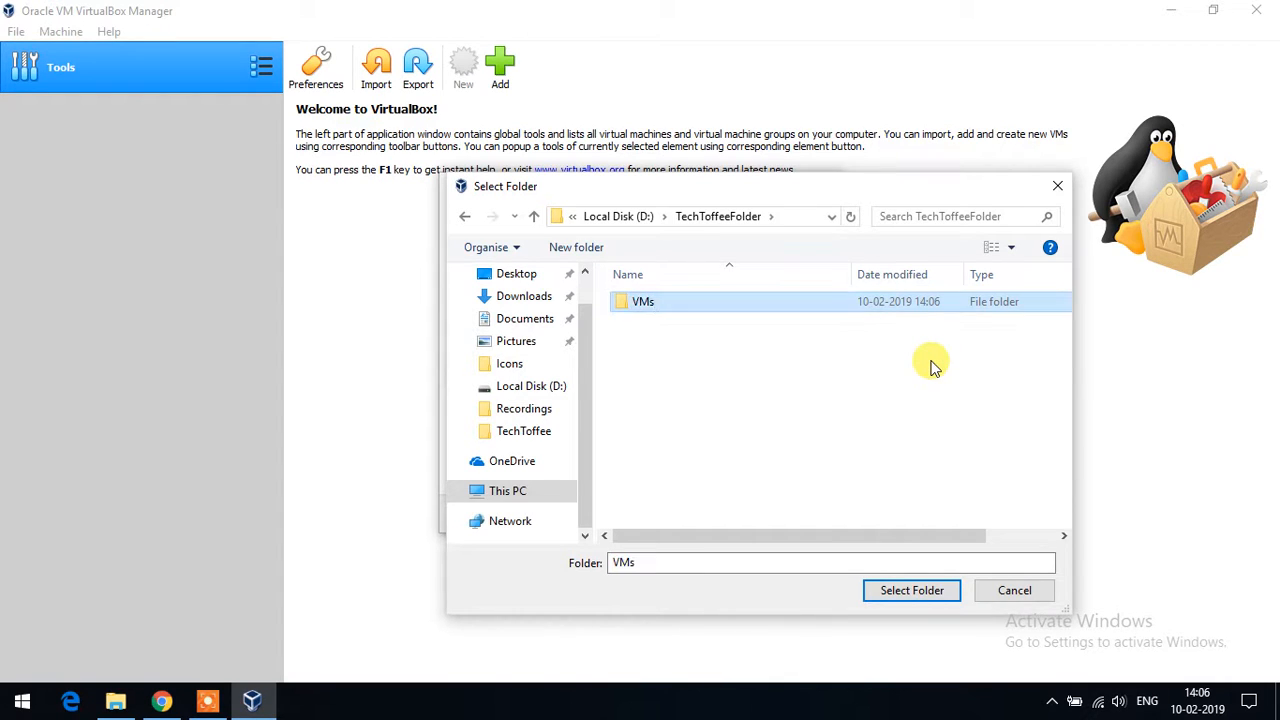
- Use D:\TechToffeeFolder\VMs as the machine folder and advance to the Memory size page
double_click(680, 300)
left_click(889, 587)
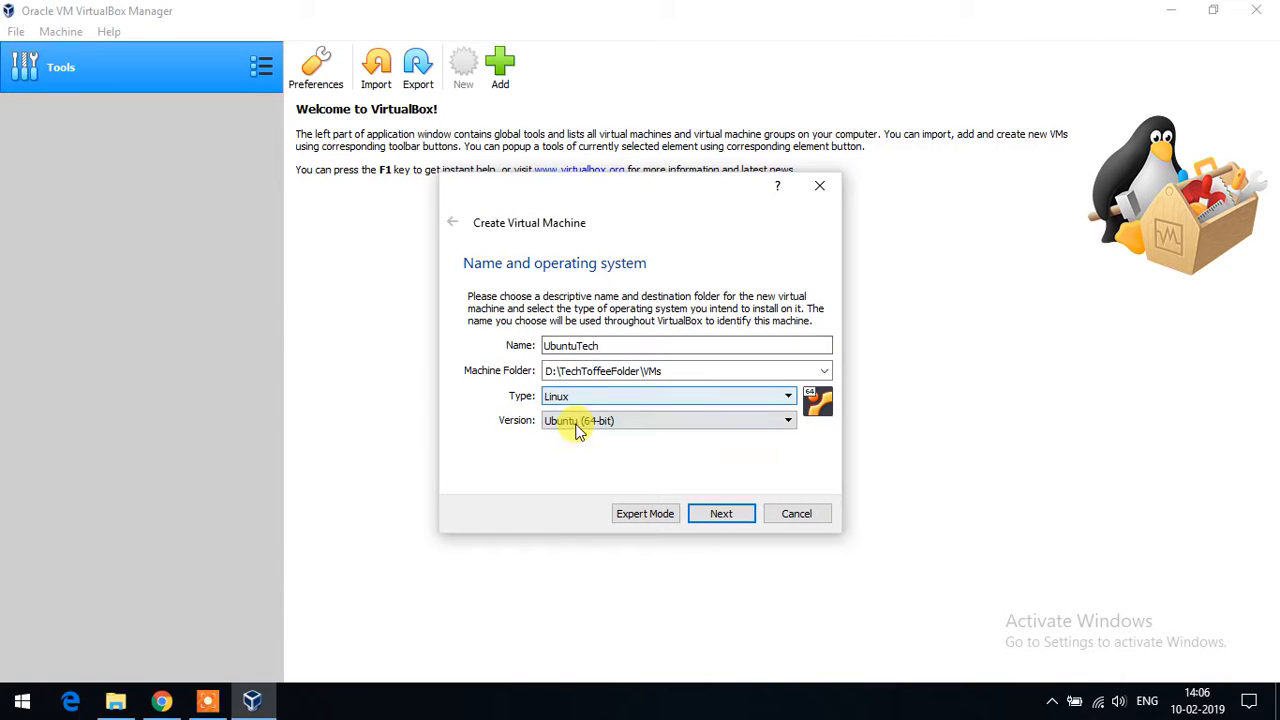
left_click(722, 515)
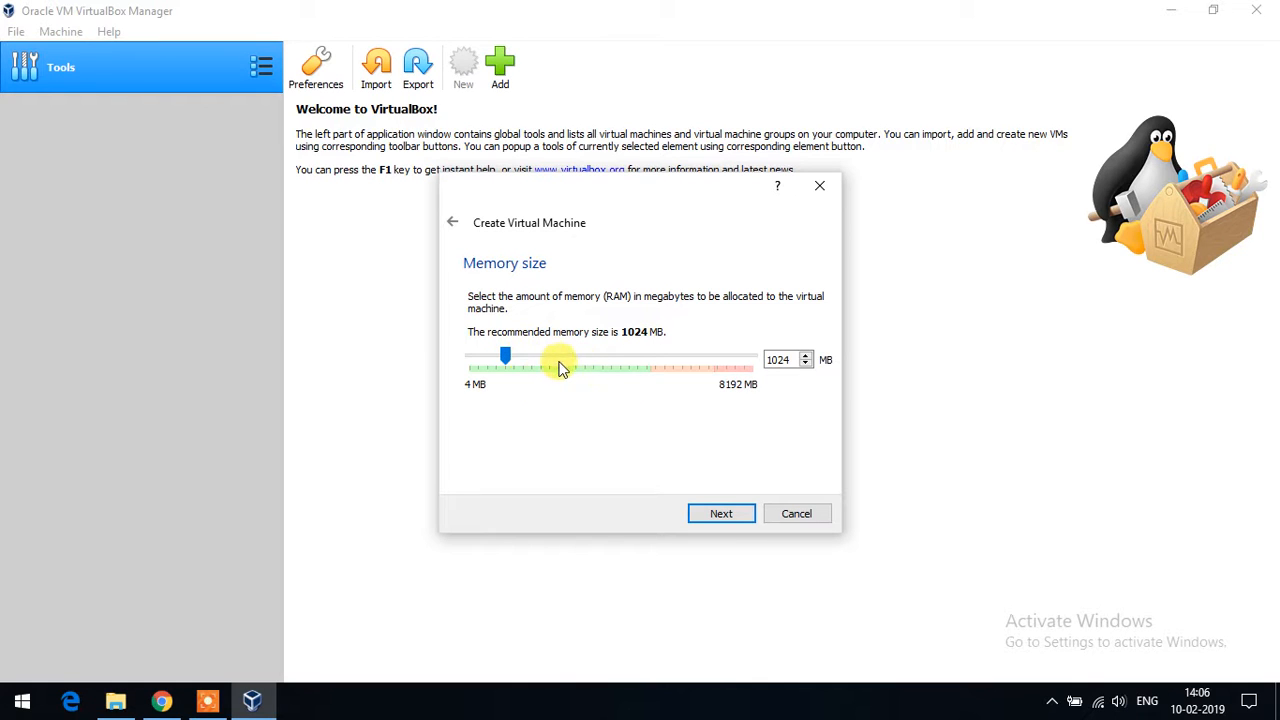
- Review the Ubuntu 18.04.1 requirements on ubuntu.com: 2 GB memory, 25 GB disk; then minimize Chrome
left_click(161, 702)
scroll(216, 545, "down", 3)
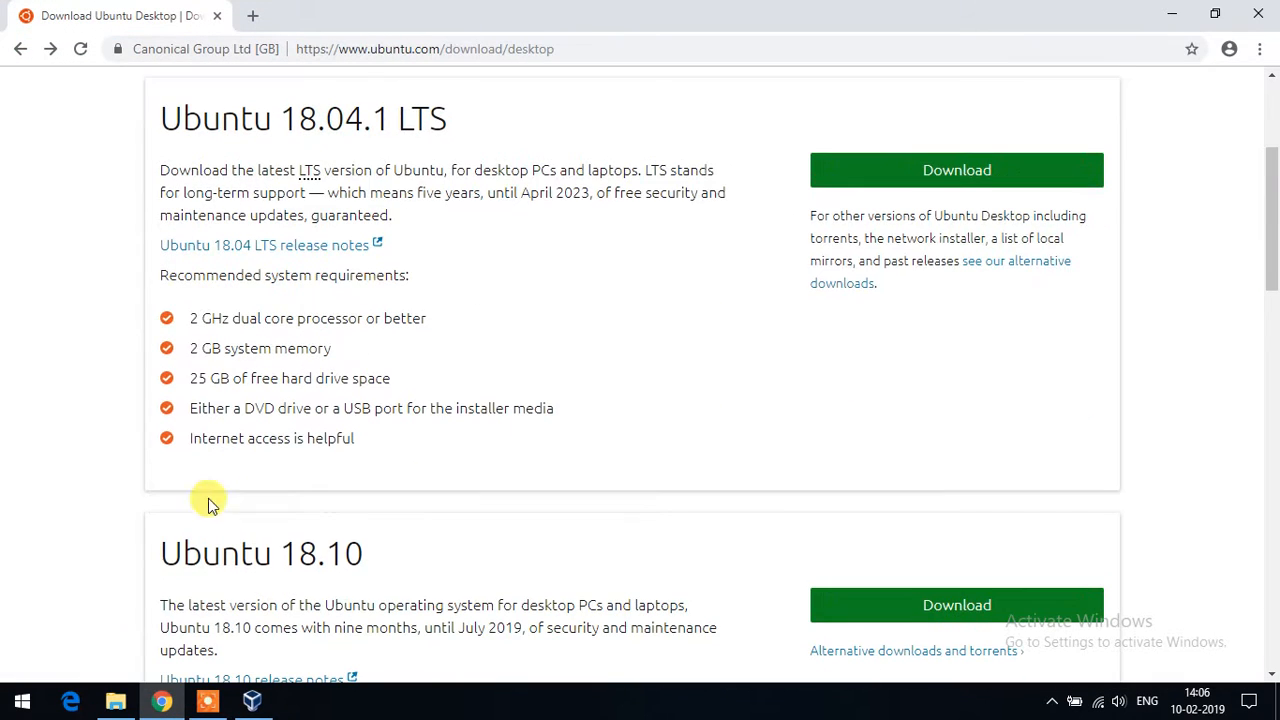
left_click_drag(190, 348, 363, 357)
left_click(337, 363)
left_click_drag(183, 380, 397, 387)
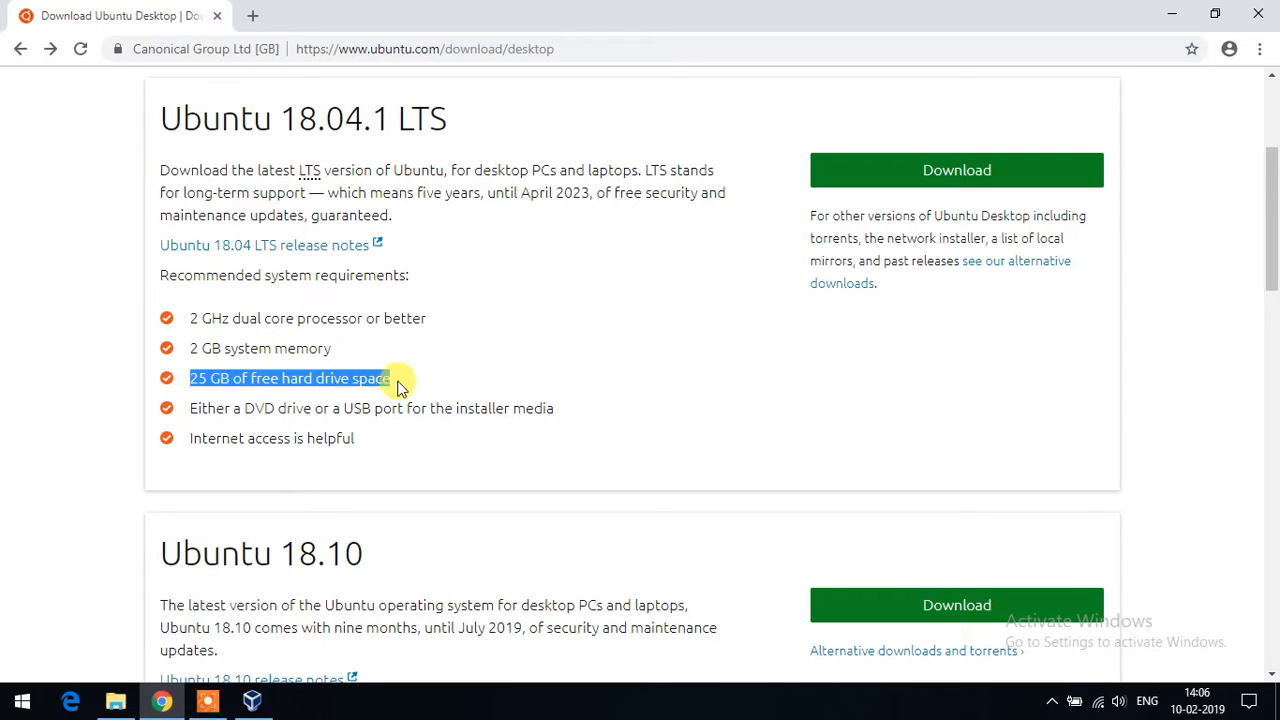
left_click(407, 383)
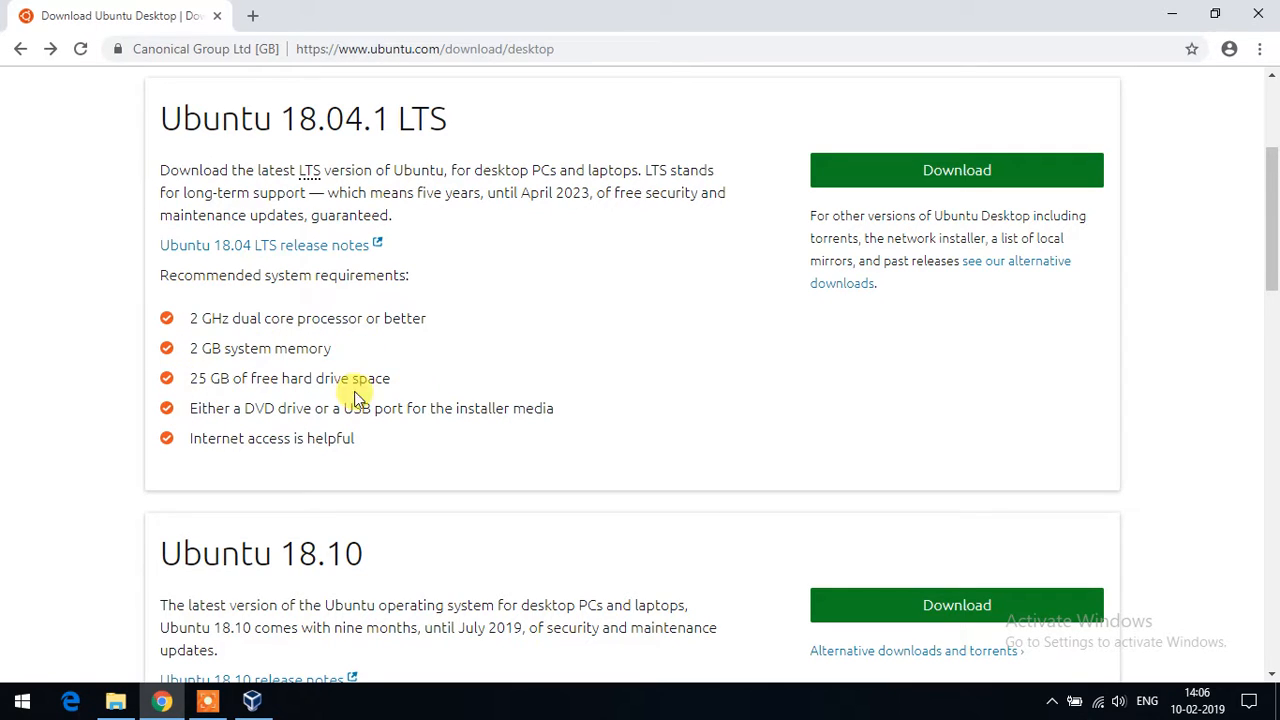
left_click(1180, 15)
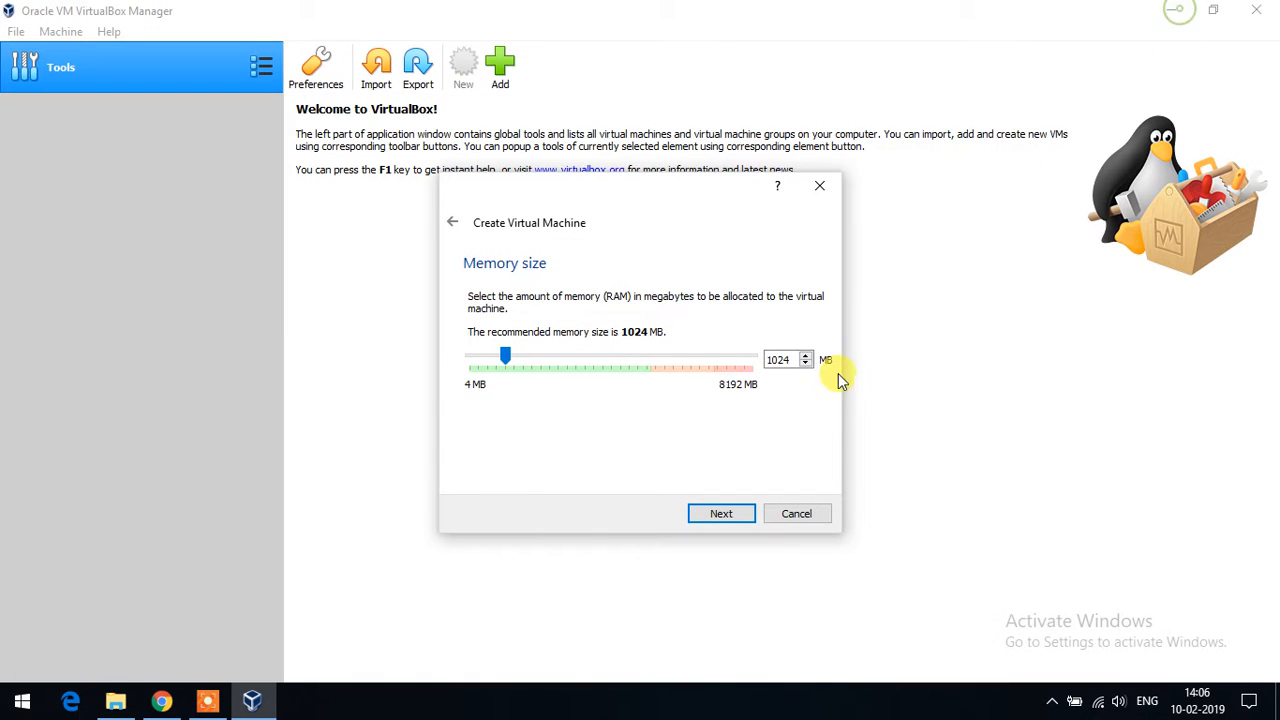
- Give the VM 2048 MB memory and start a new fixed-size VDI hard disk
left_click(560, 362)
left_click(727, 516)
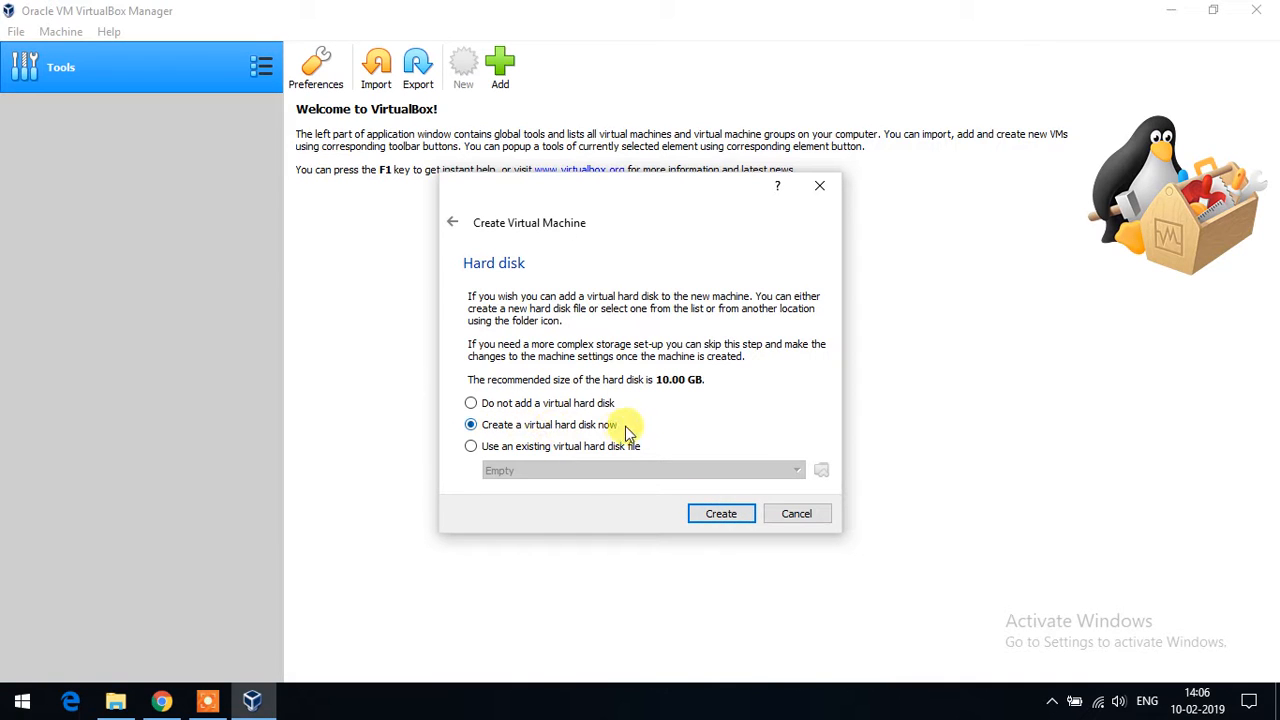
left_click(720, 514)
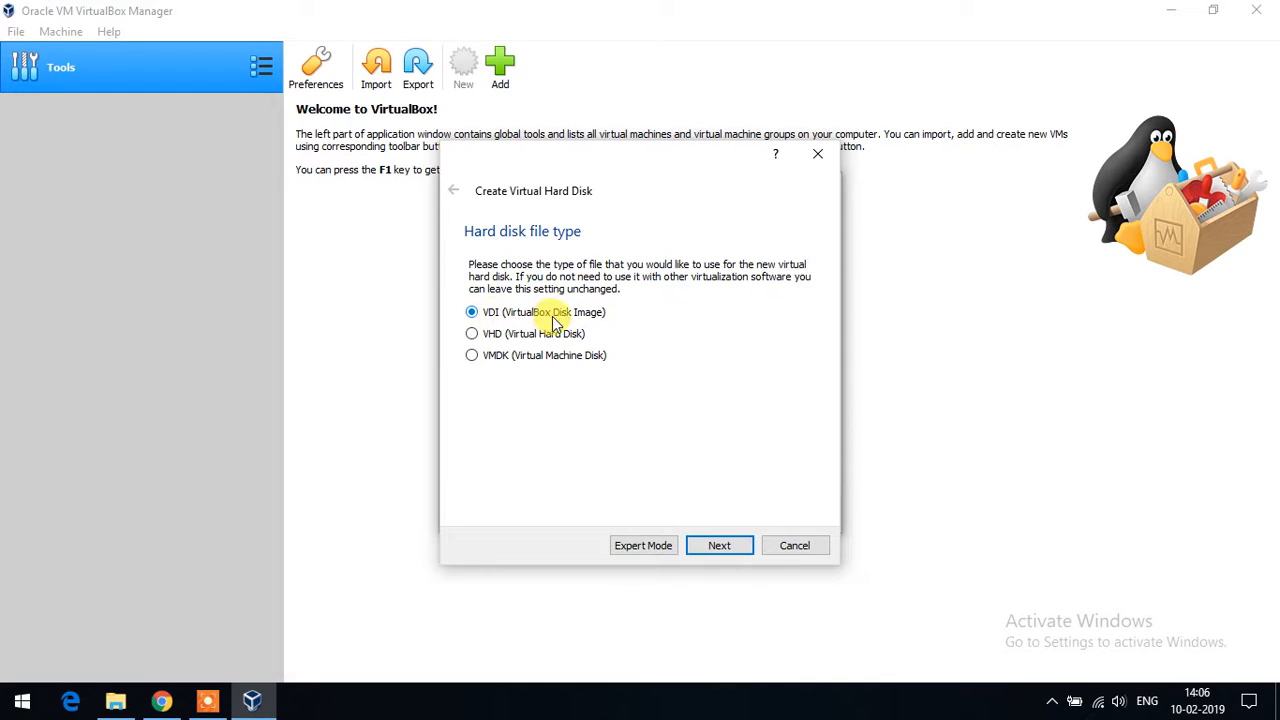
left_click(720, 545)
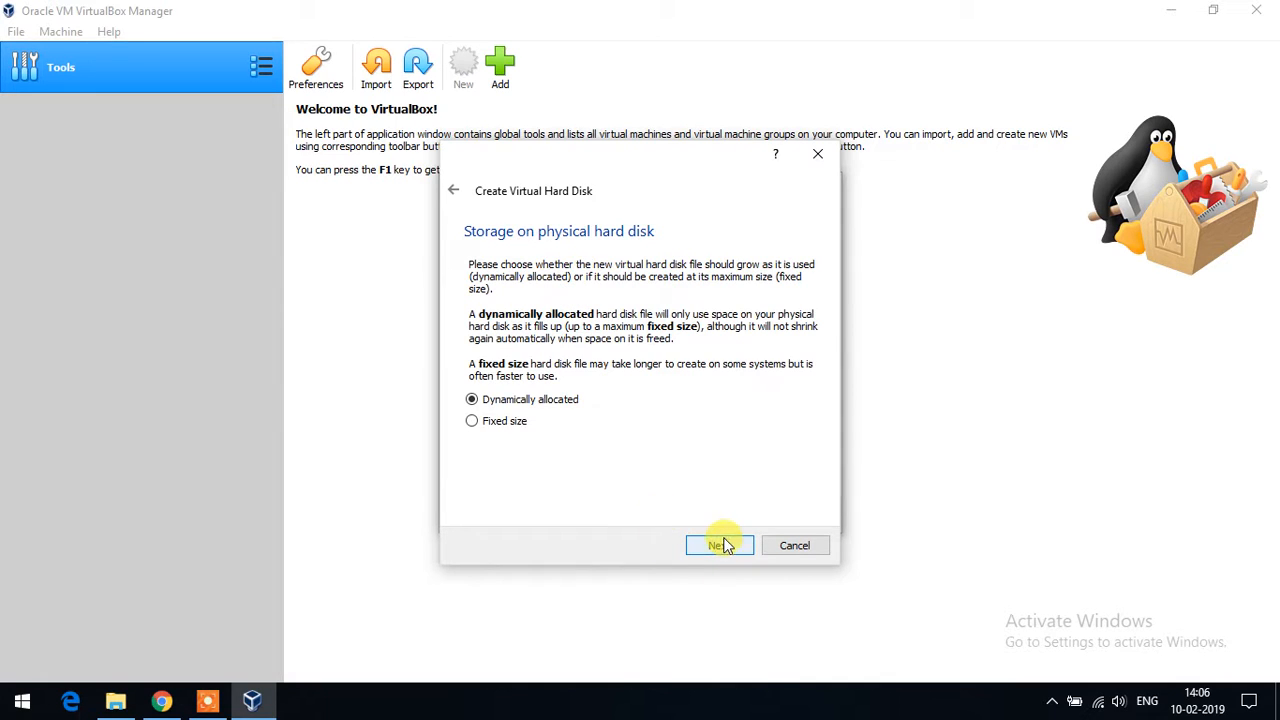
left_click(488, 420)
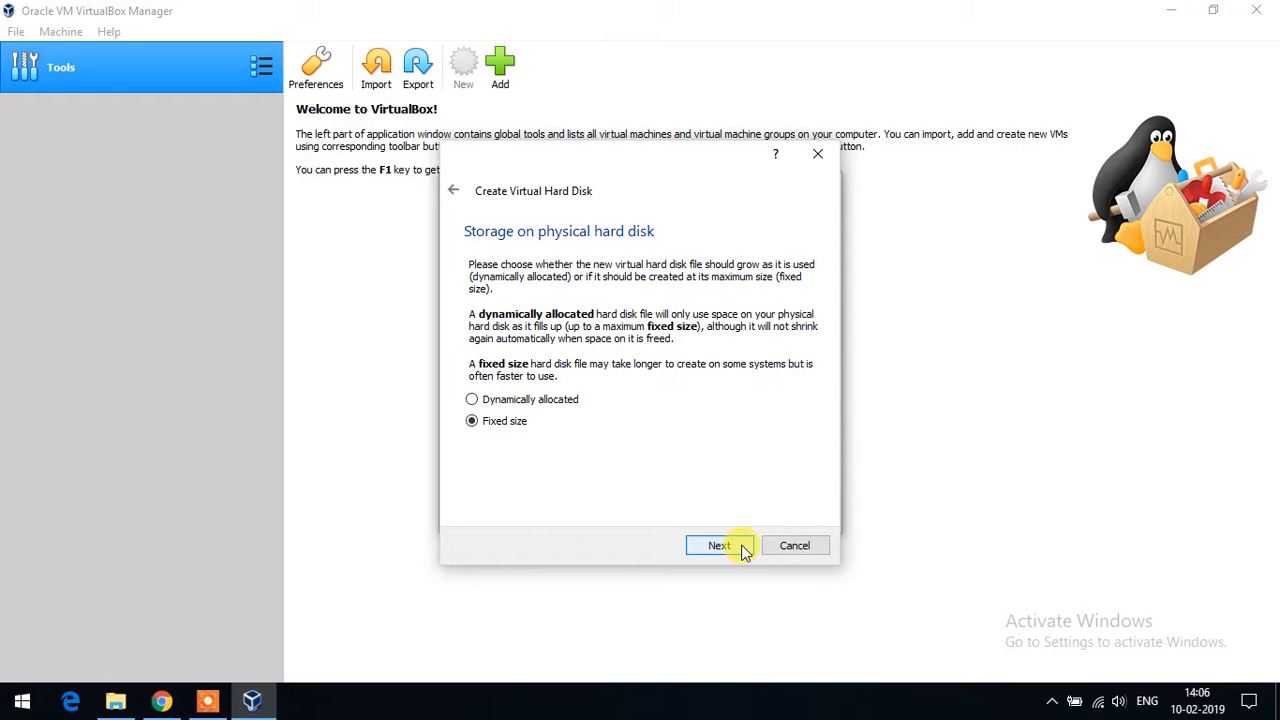
left_click(742, 548)
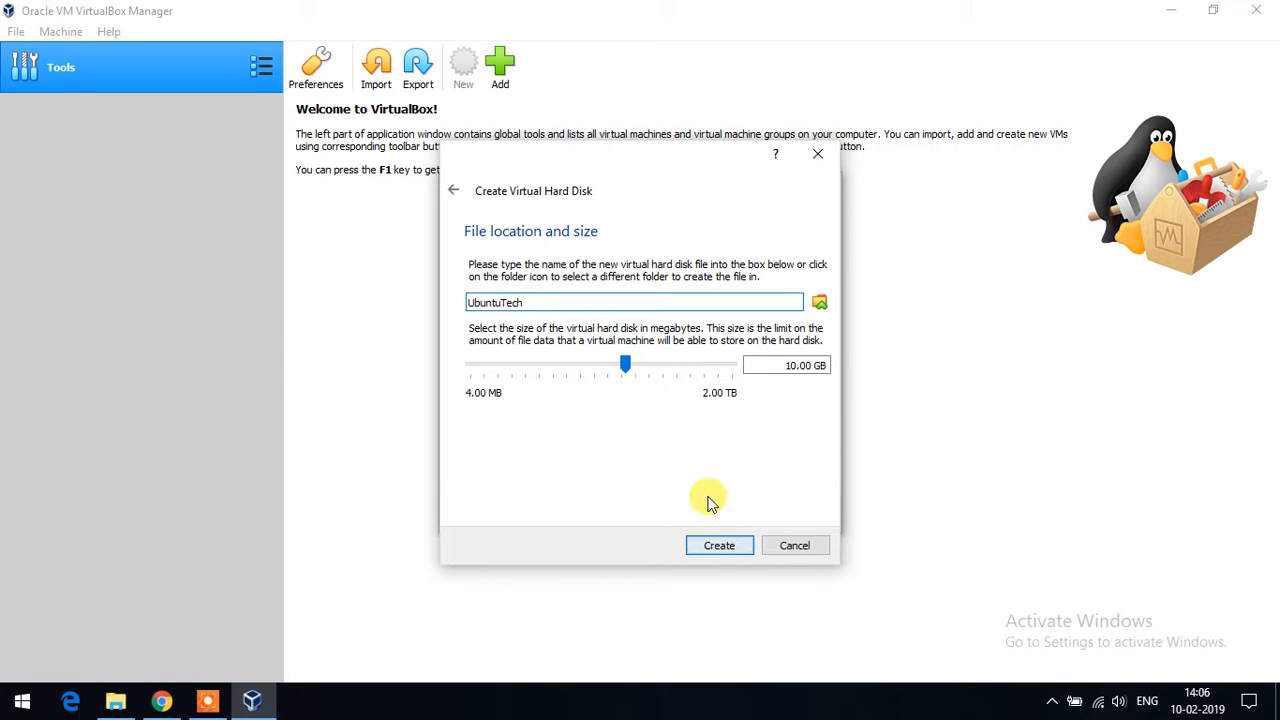
- Set the UbuntuTech virtual disk size to 25 GB and create it
left_click(790, 365)
double_click(793, 365)
type("25")
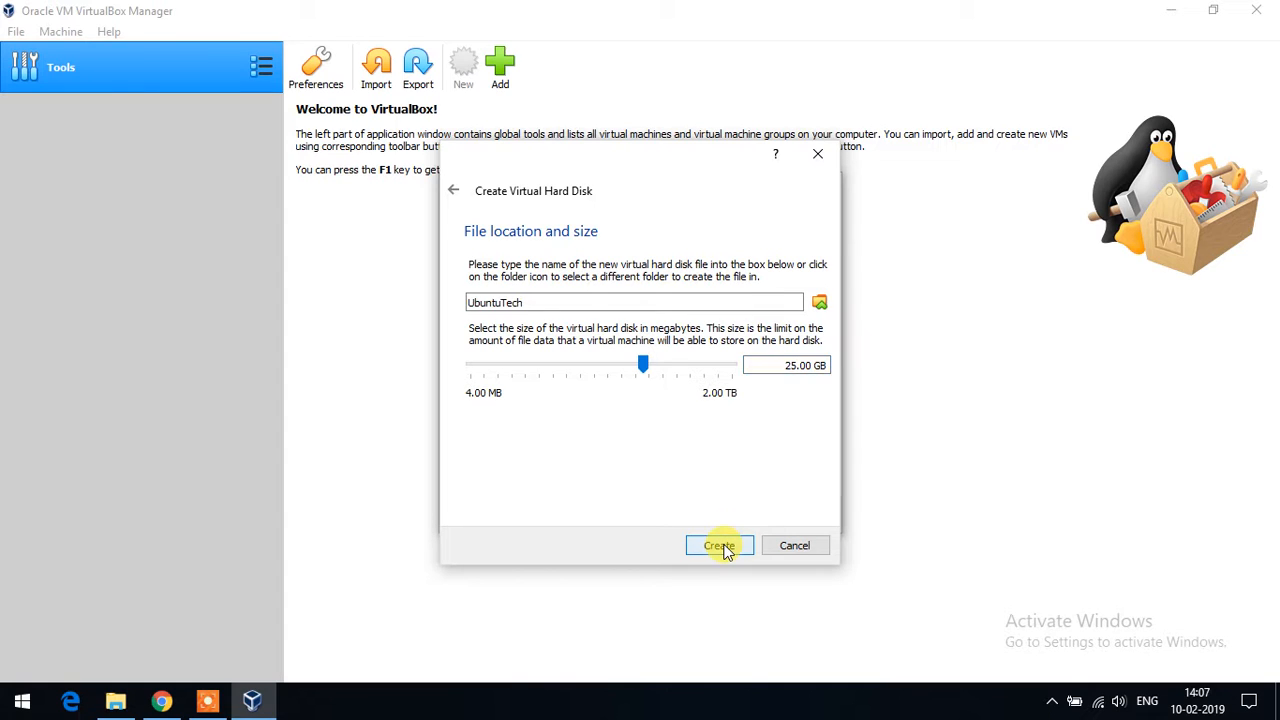
left_click(720, 548)
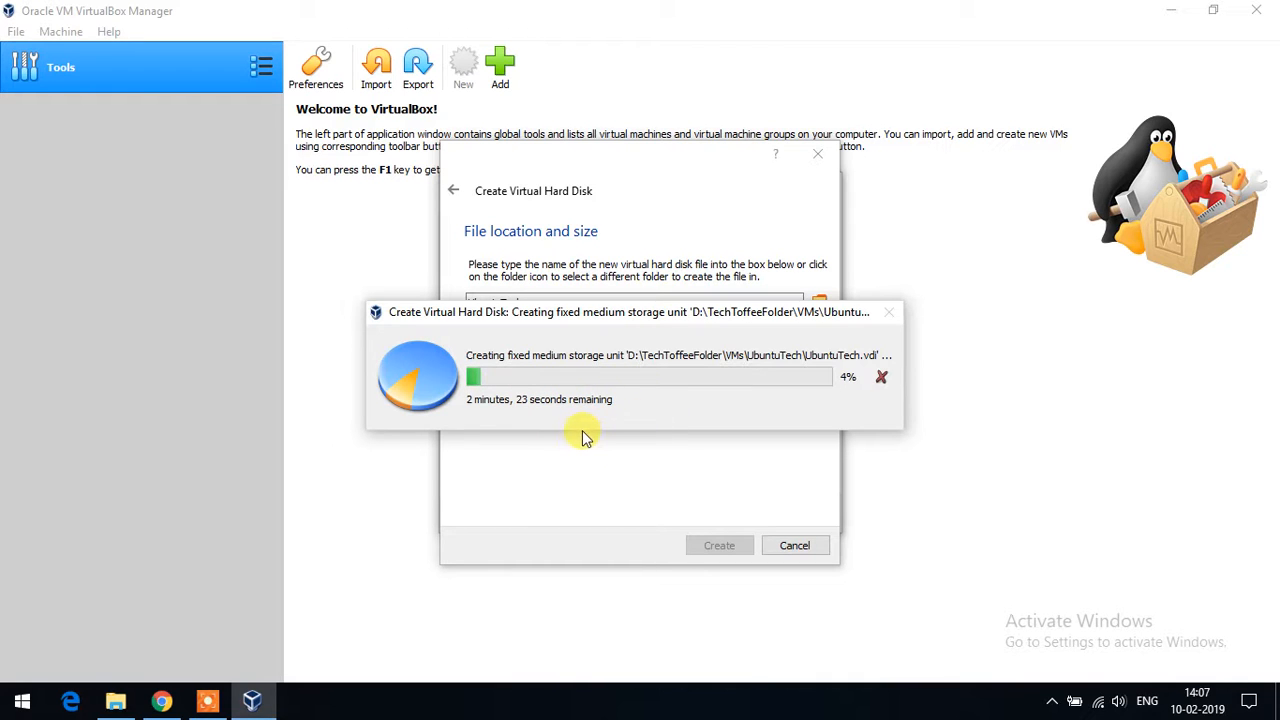
- Check Local Disk (D:) free space in File Explorer (197 GB of 292 GB), then minimize it
left_click(117, 704)
left_click(203, 350)
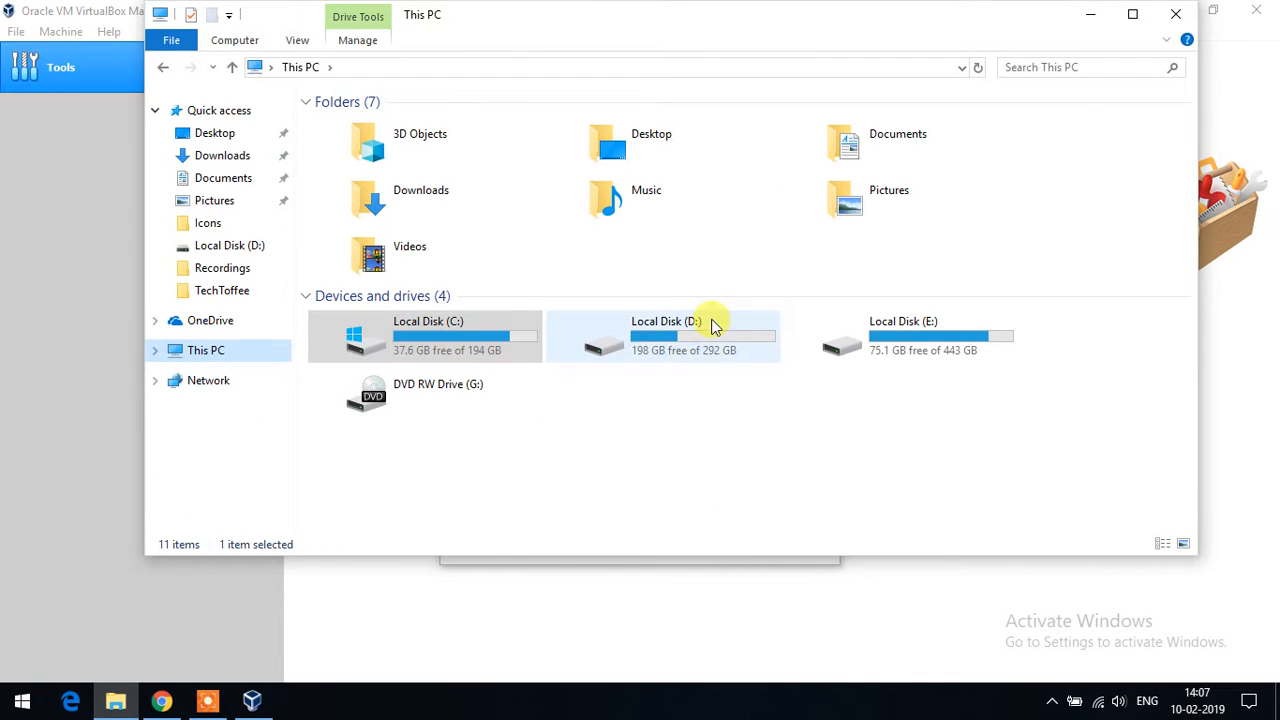
left_click(686, 344)
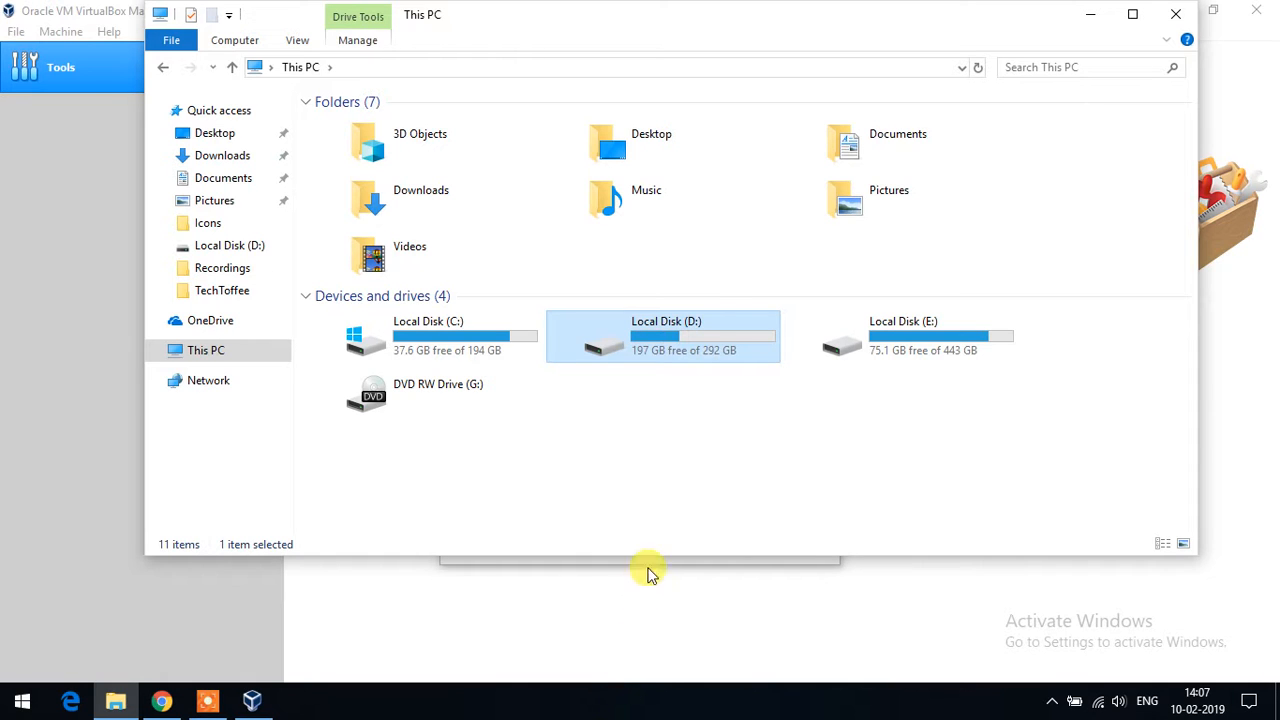
left_click(1089, 14)
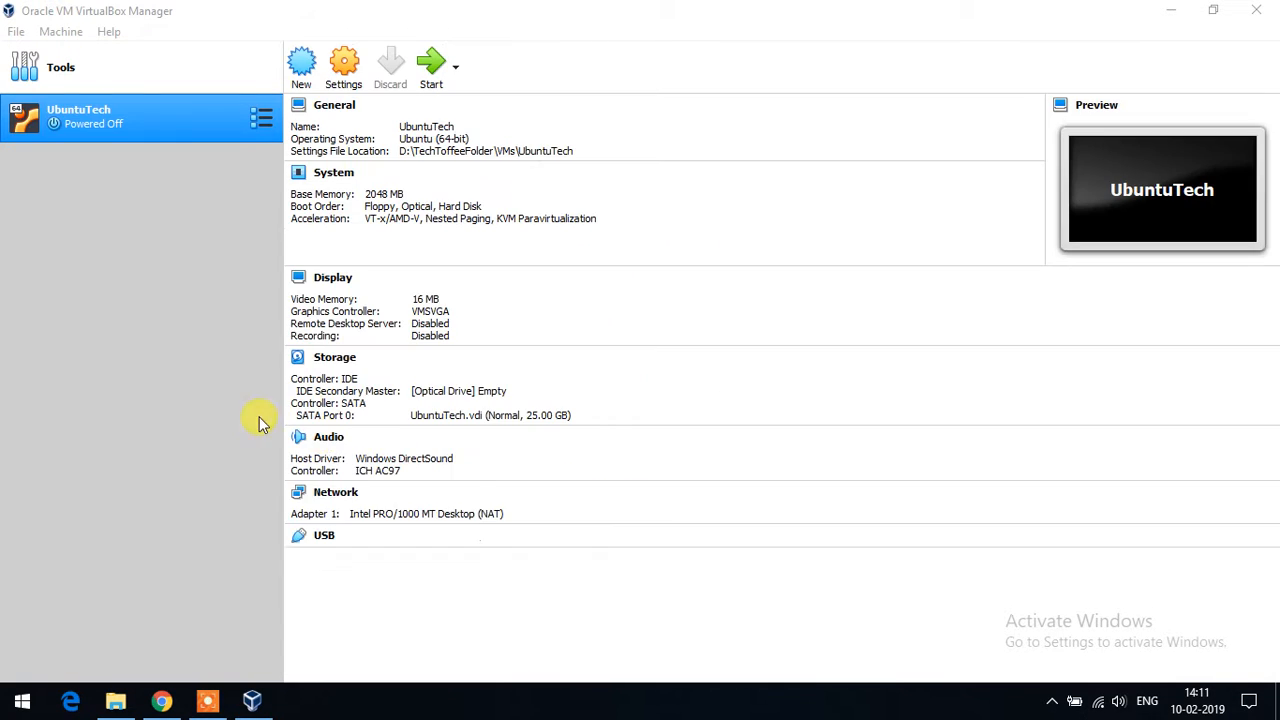
- Load ubuntu-18.04.1-desktop-amd64.iso into UbuntuTech's empty optical drive via Settings > Storage
left_click(137, 120)
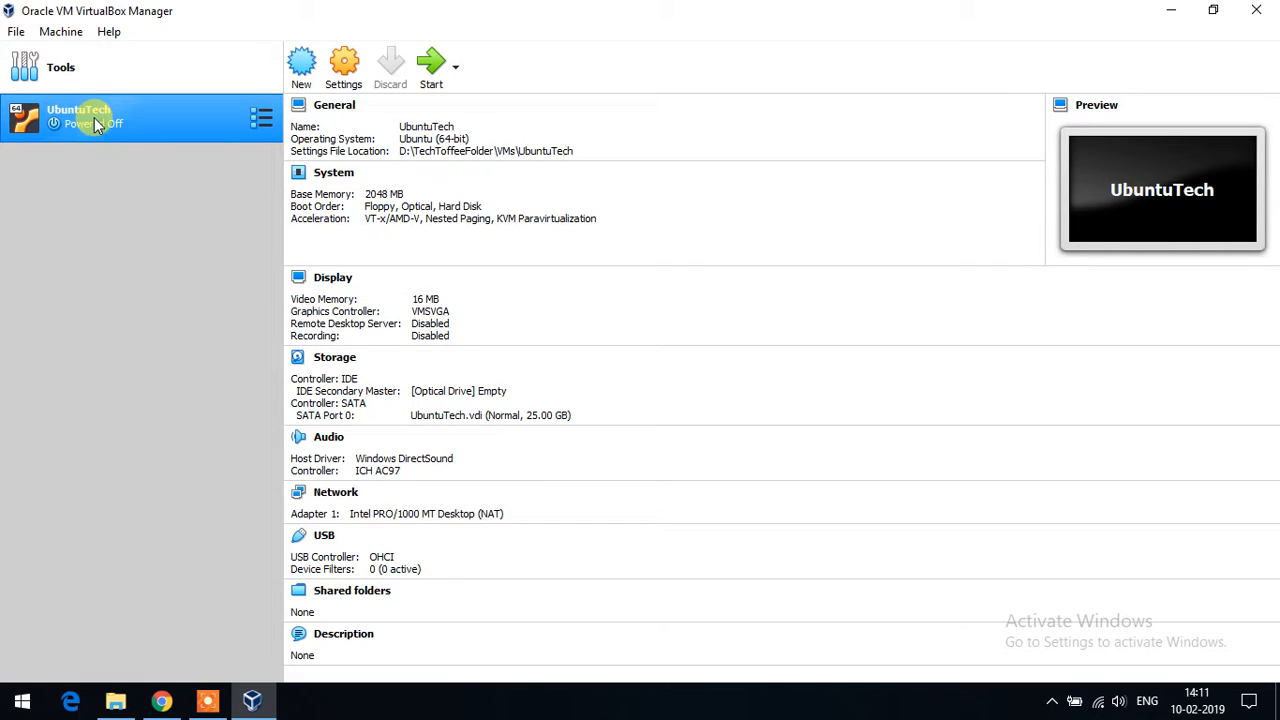
left_click(72, 38)
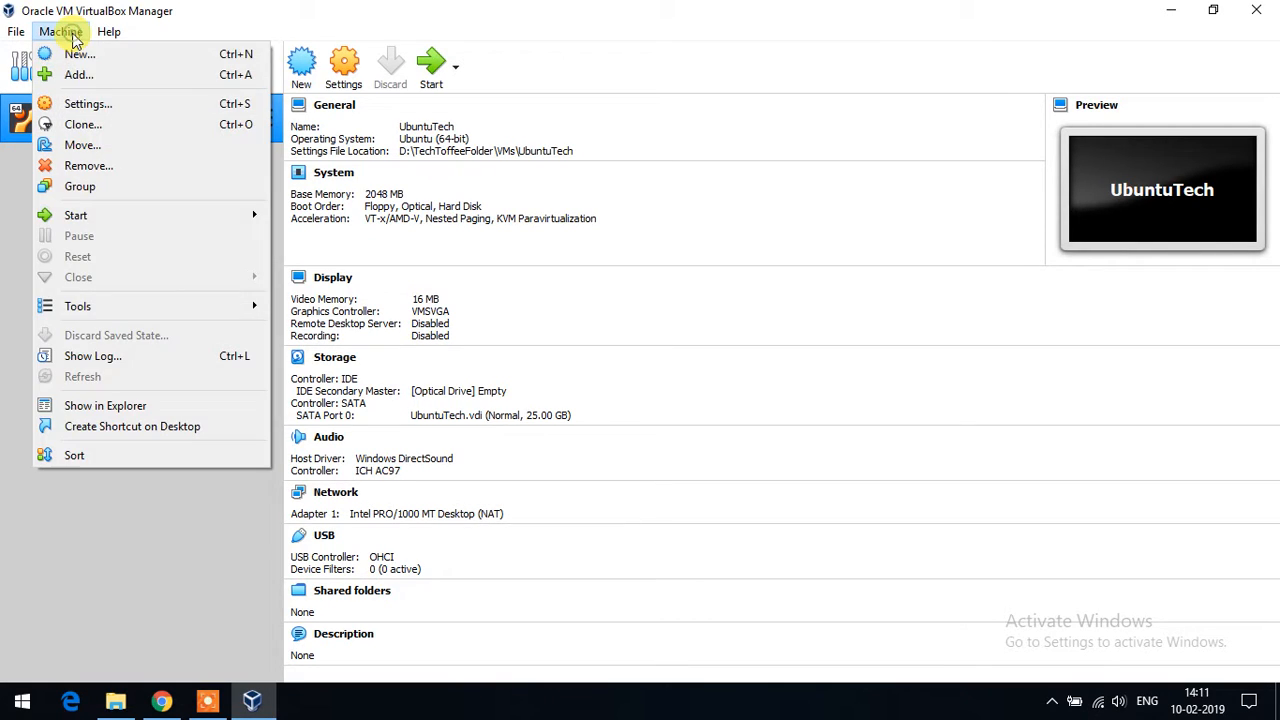
left_click(92, 105)
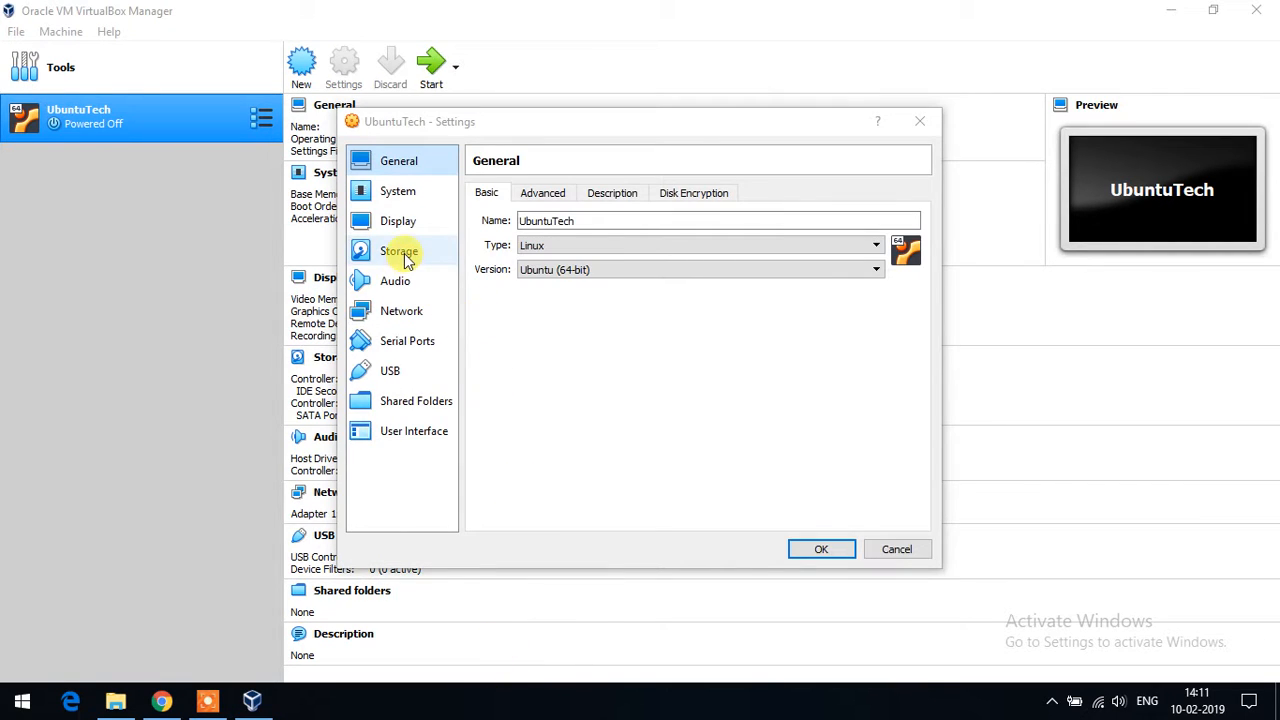
left_click(405, 256)
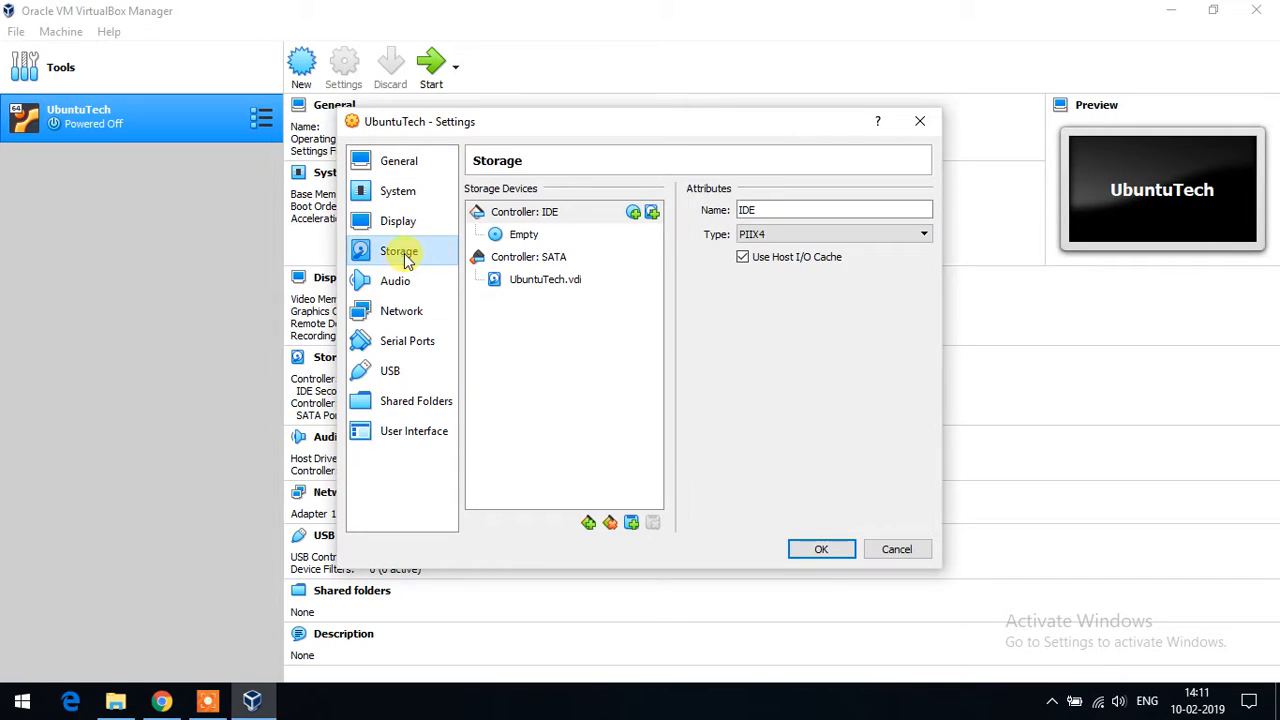
left_click(524, 238)
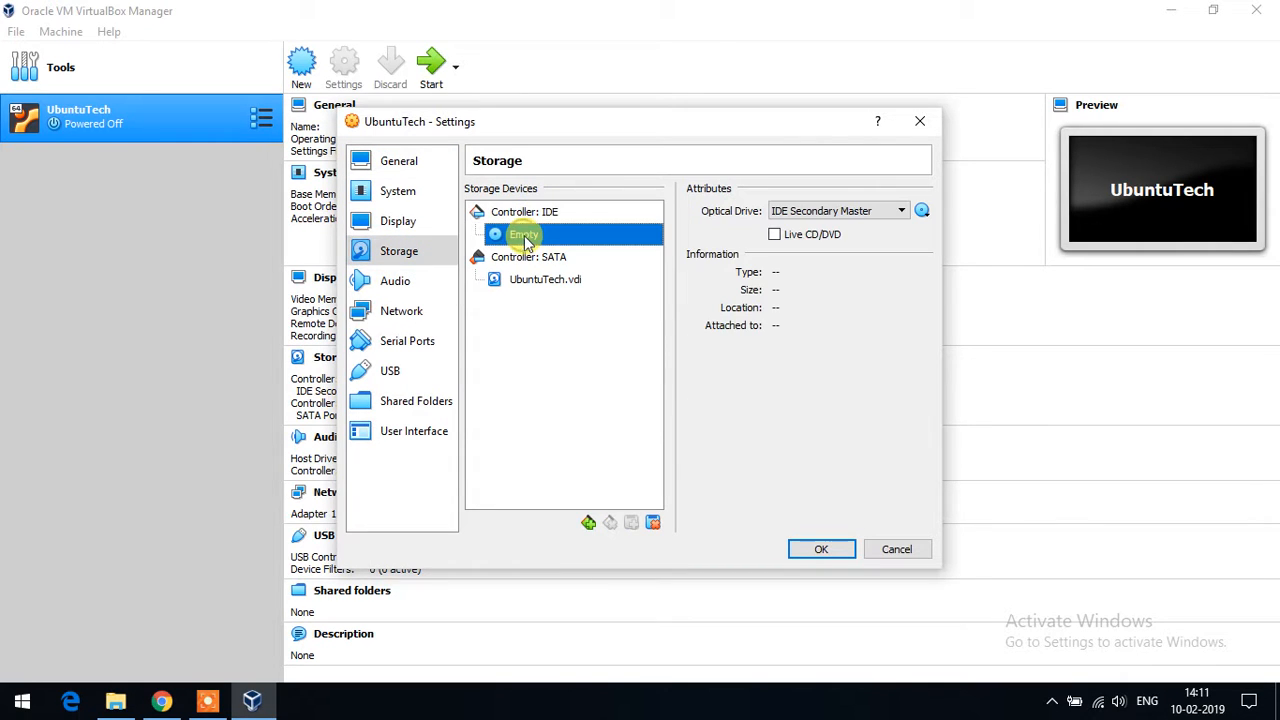
left_click(923, 212)
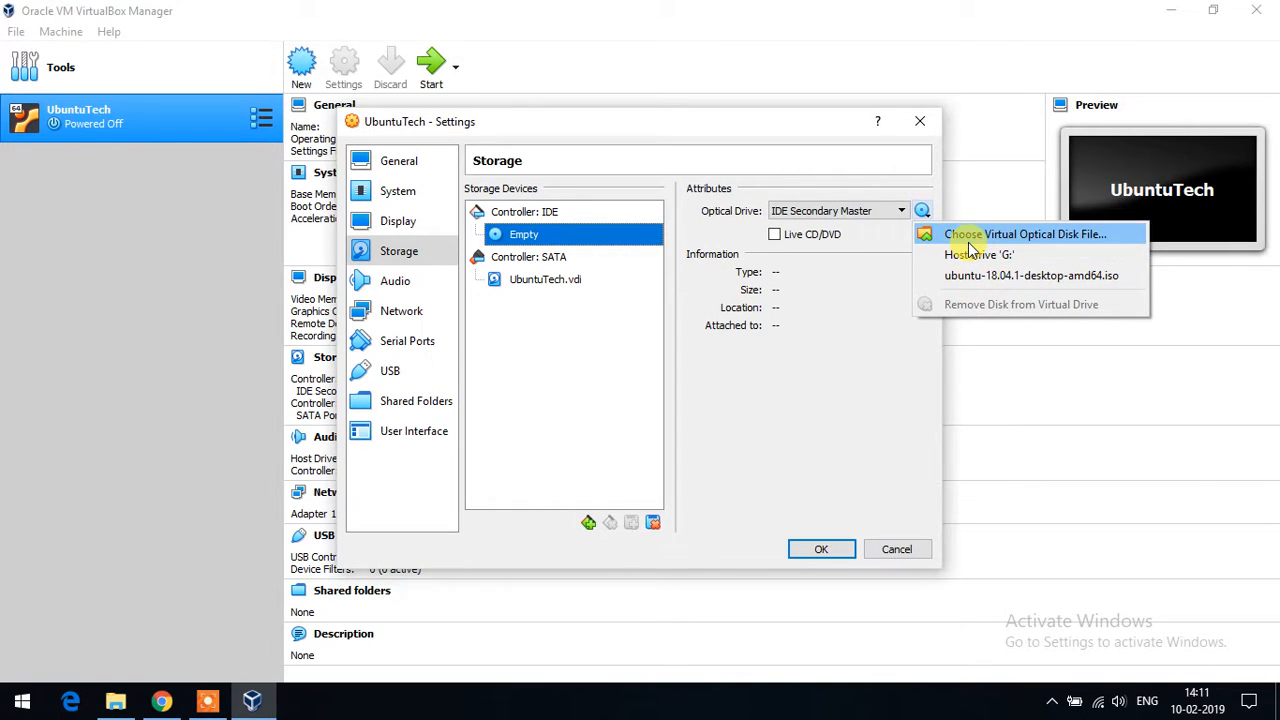
left_click(967, 238)
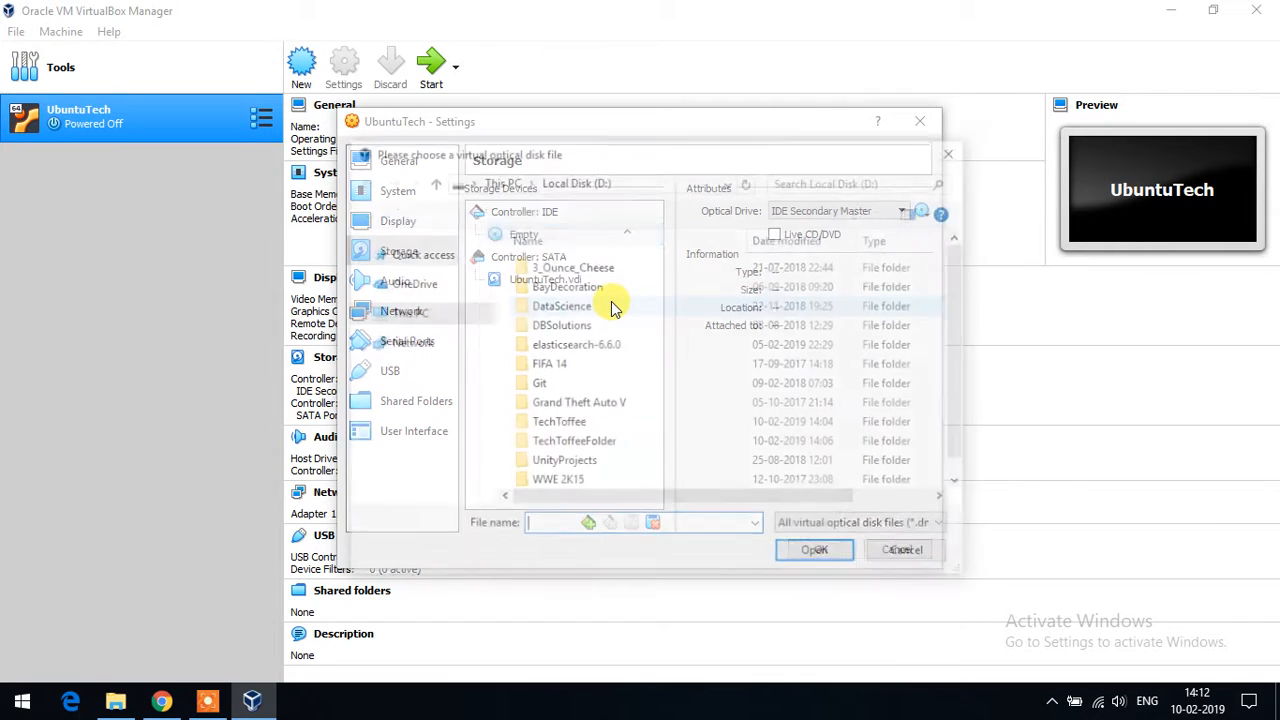
double_click(594, 481)
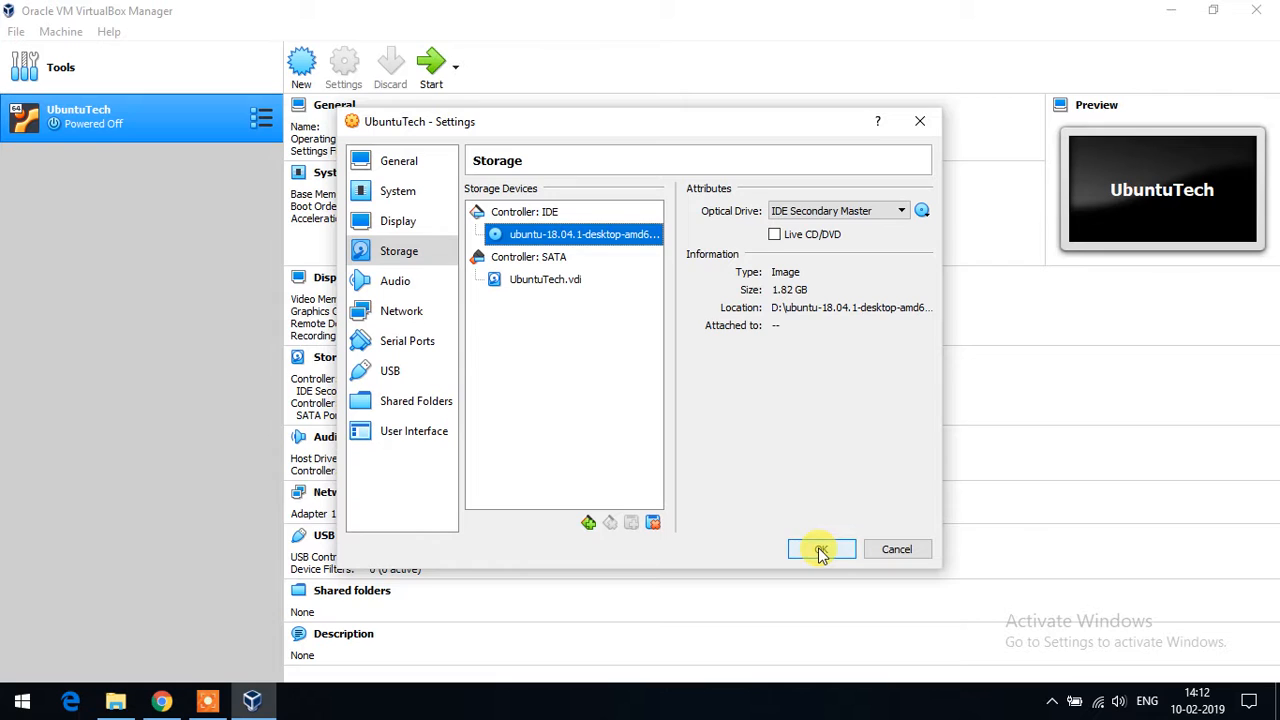
left_click(820, 551)
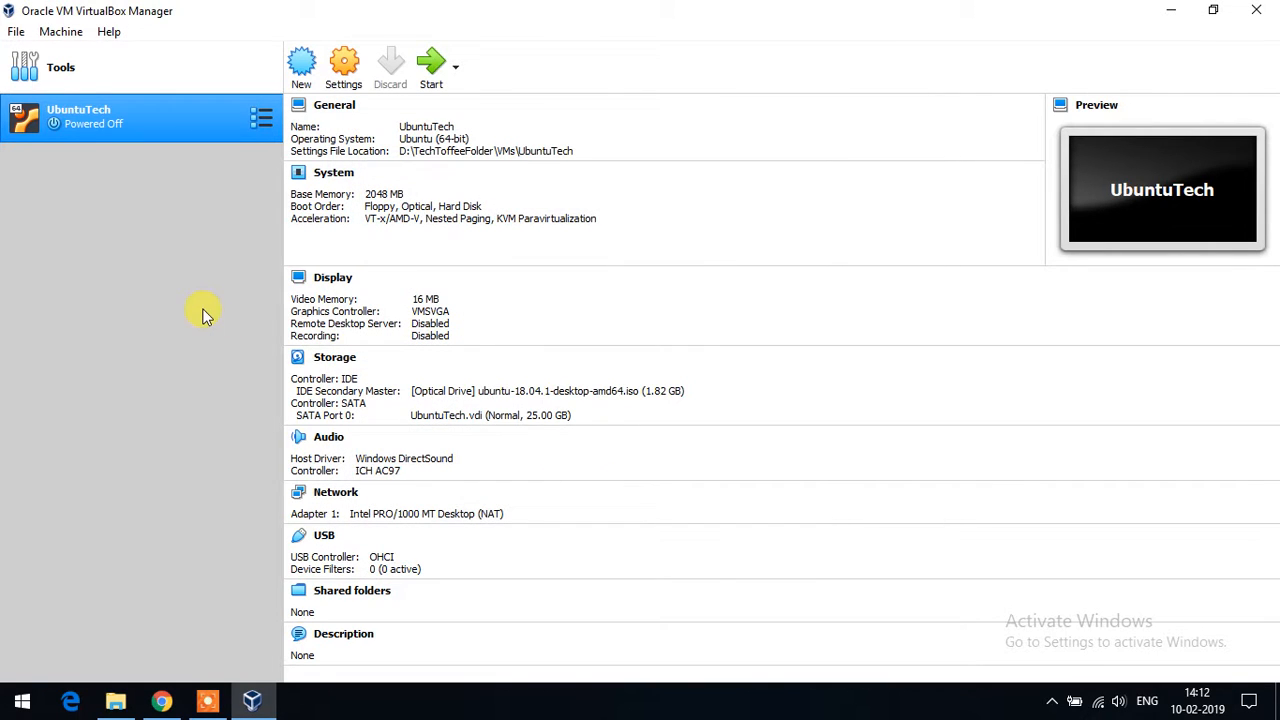
- Start the UbuntuTech VM, dismiss the auto-capture notice, and maximize its window
double_click(128, 125)
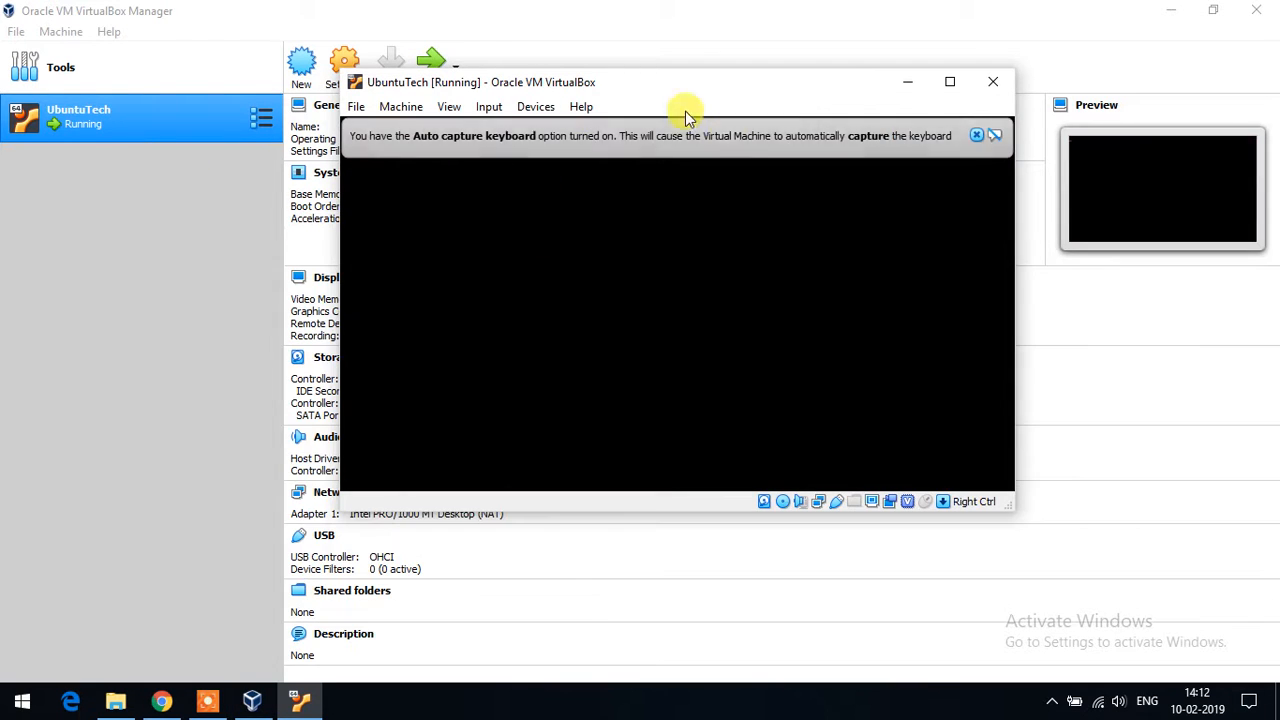
left_click(976, 135)
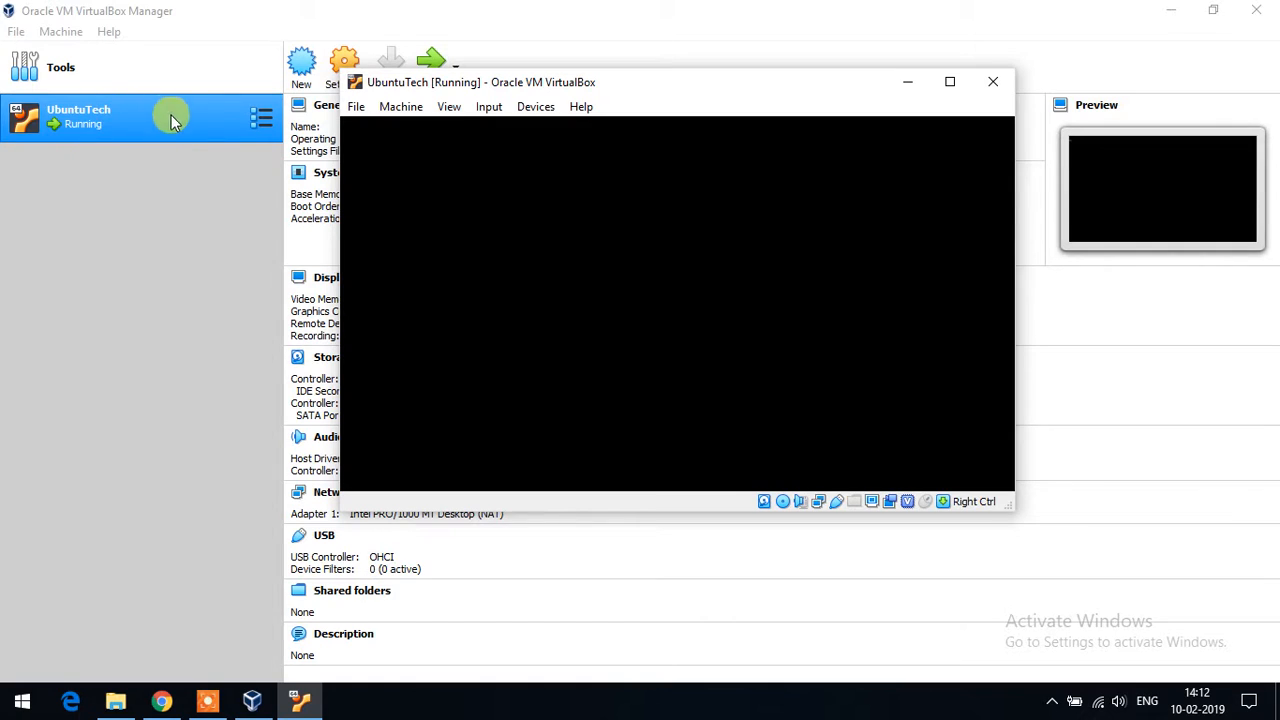
double_click(697, 86)
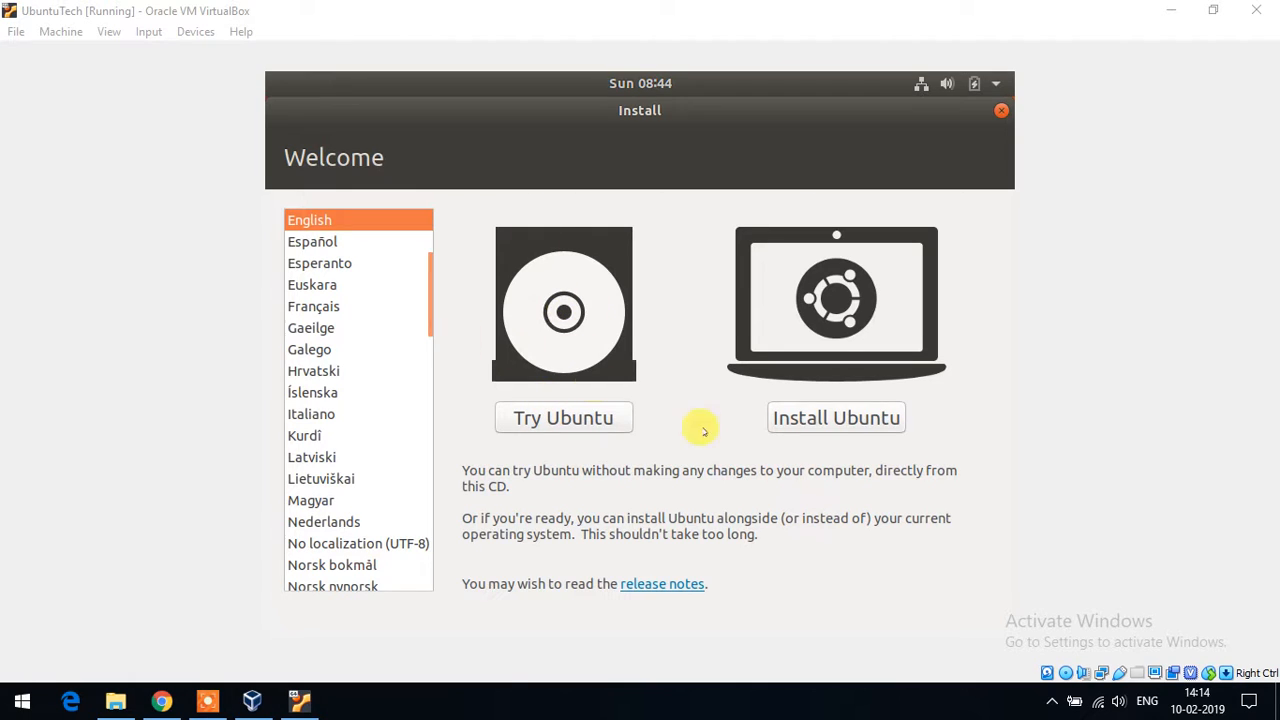
- Begin the Ubuntu installation in English and accept the English (US) keyboard layout
left_click(790, 420)
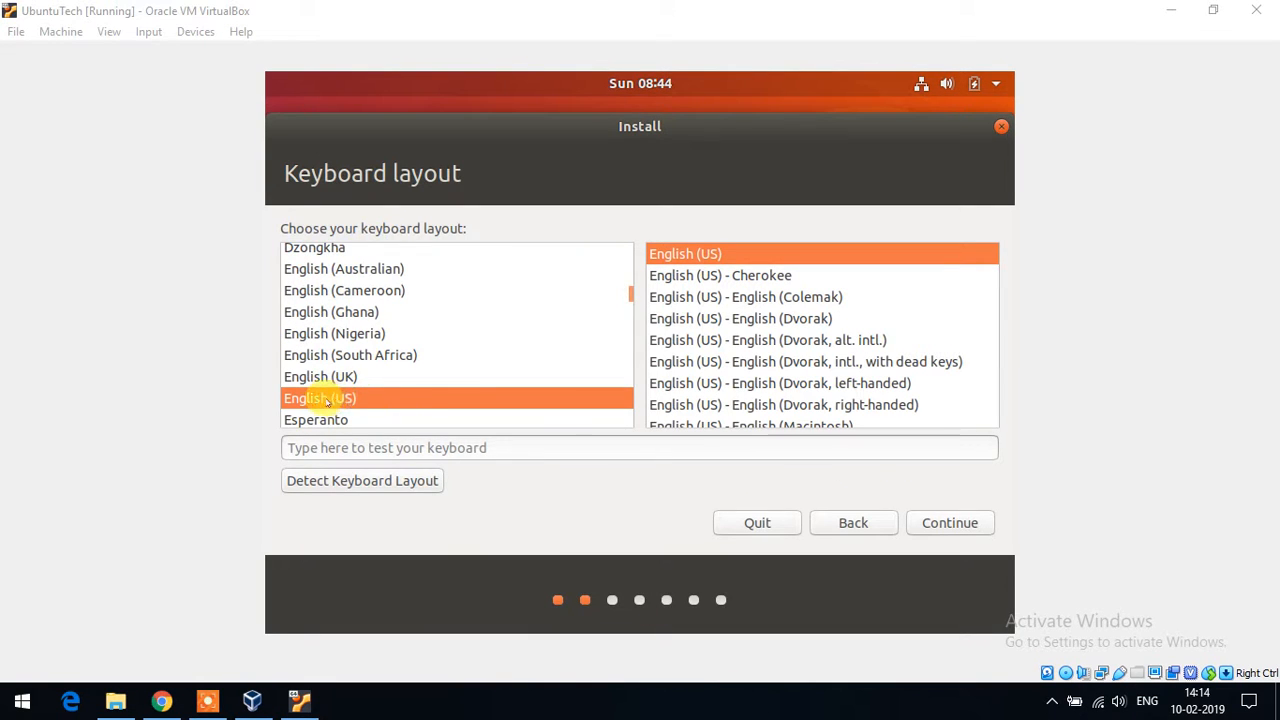
left_click(941, 521)
left_click(778, 708)
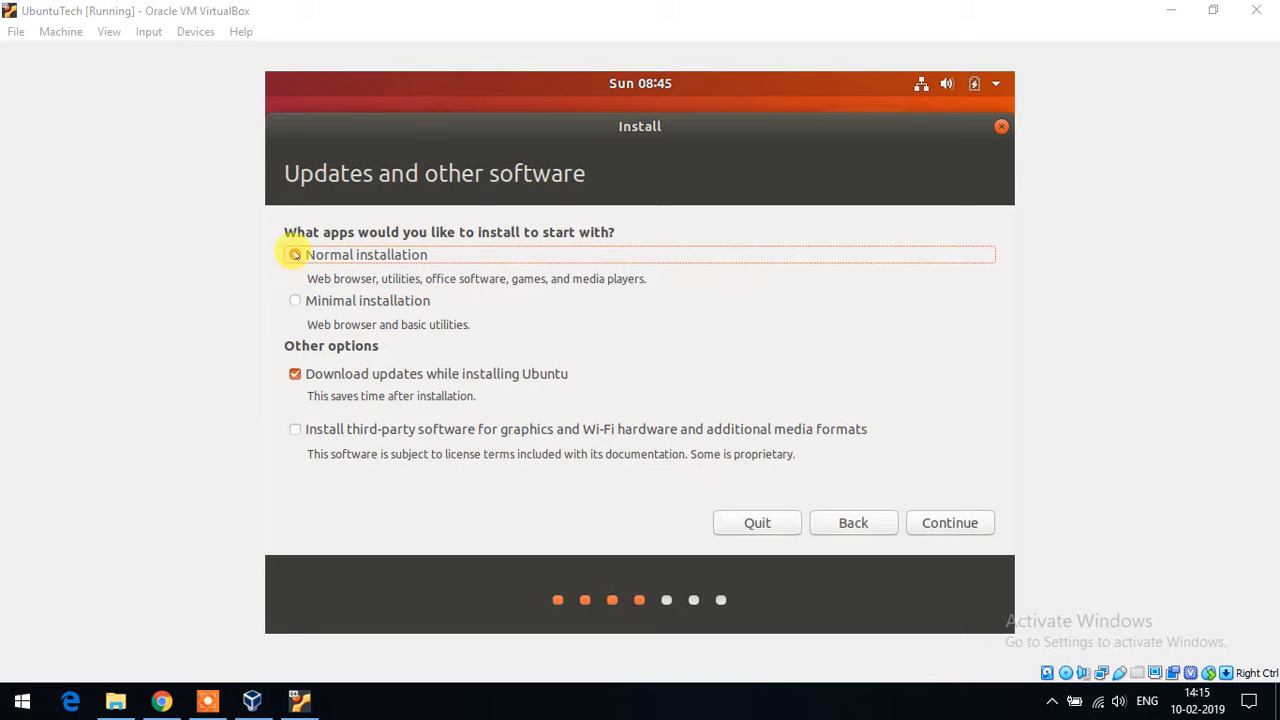
- Turn off downloading updates during installation and choose Erase disk and install Ubuntu
left_click(294, 374)
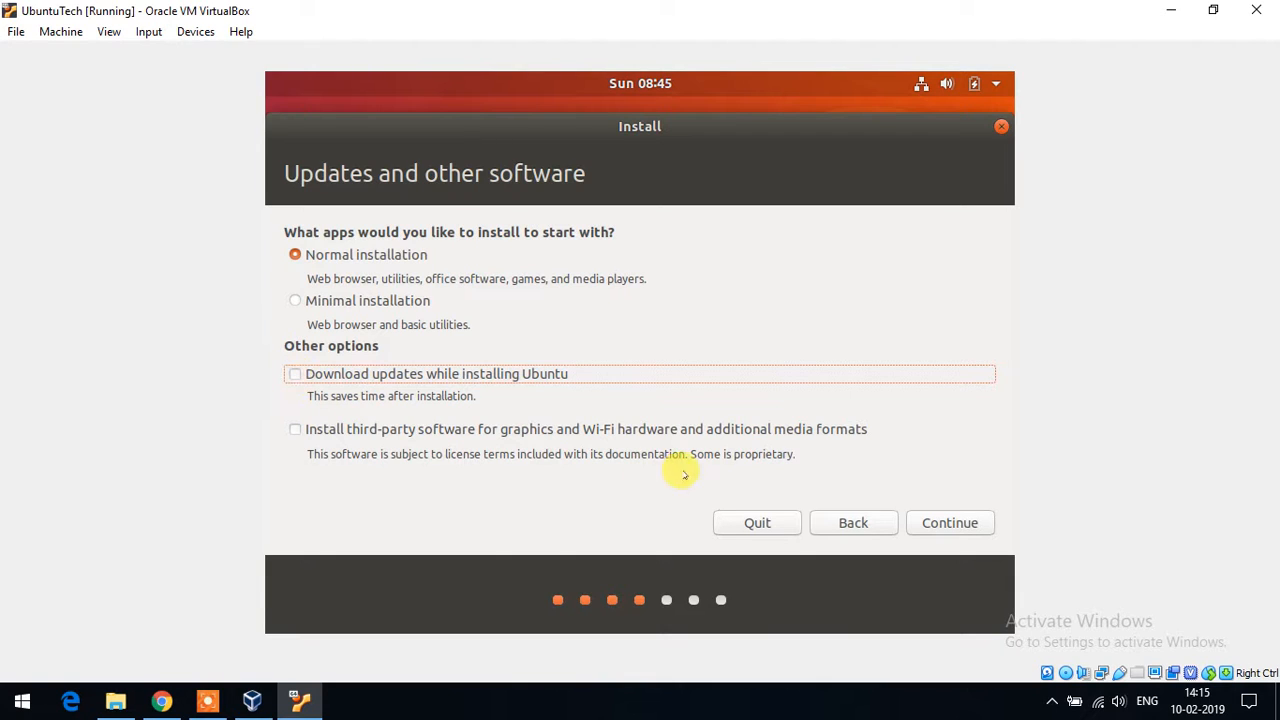
left_click(950, 522)
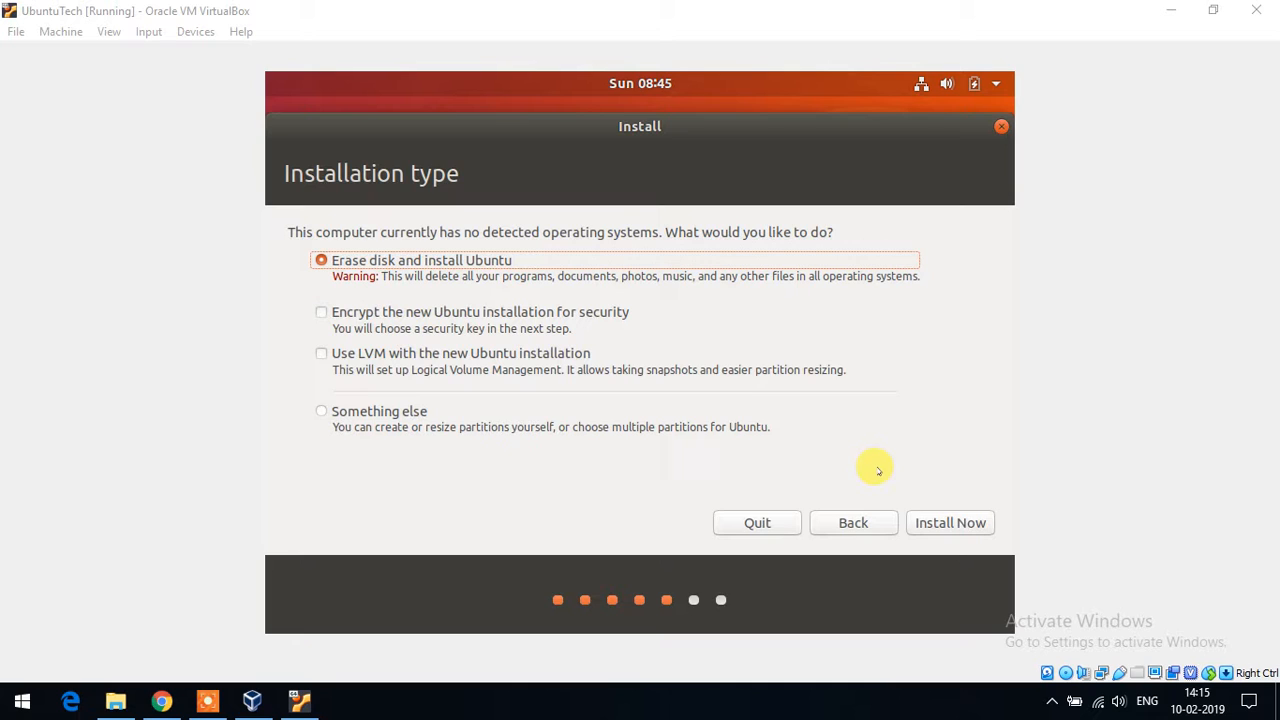
left_click(937, 522)
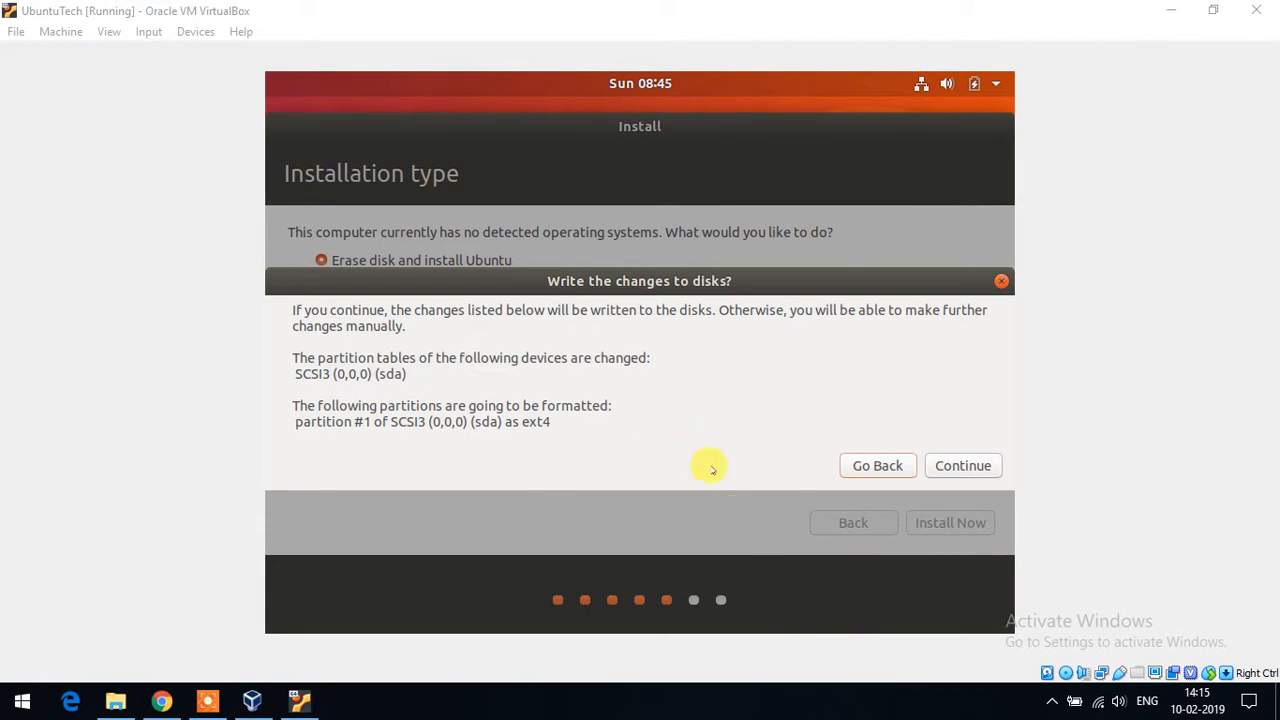
- Confirm the disk changes, keep Kolkata as location, and enter the name, username and password
left_click(940, 464)
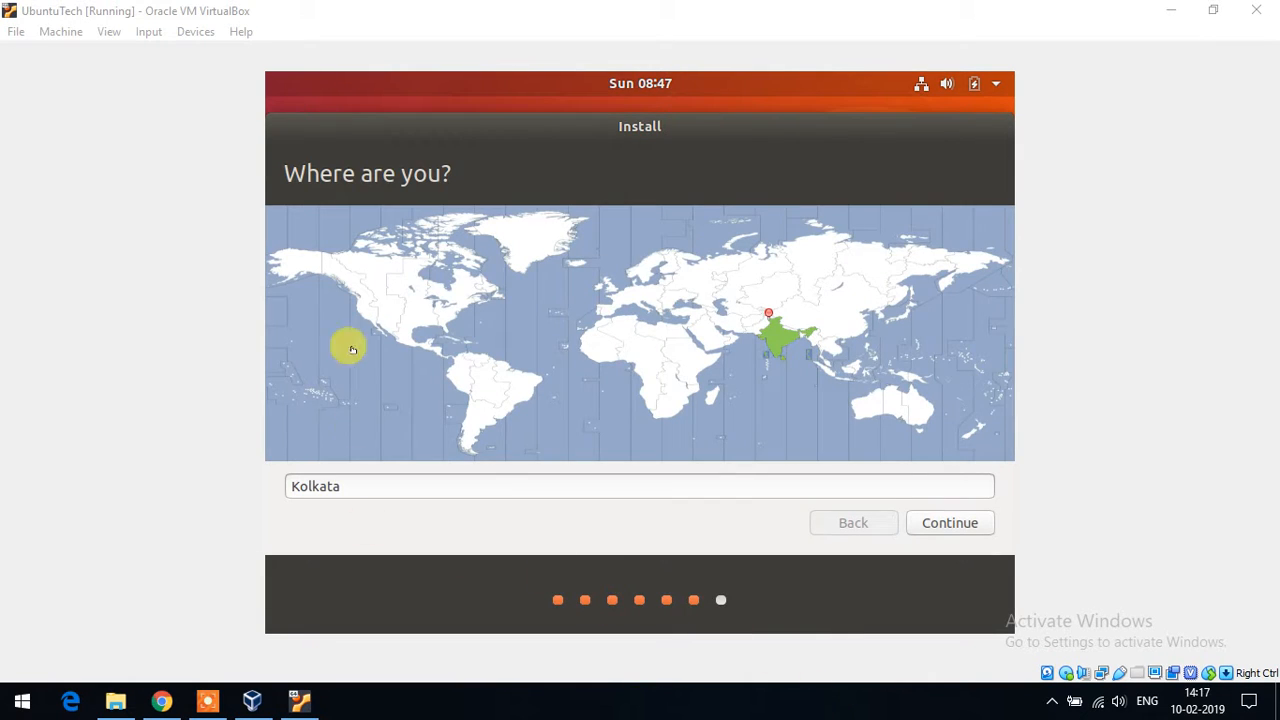
left_click(950, 522)
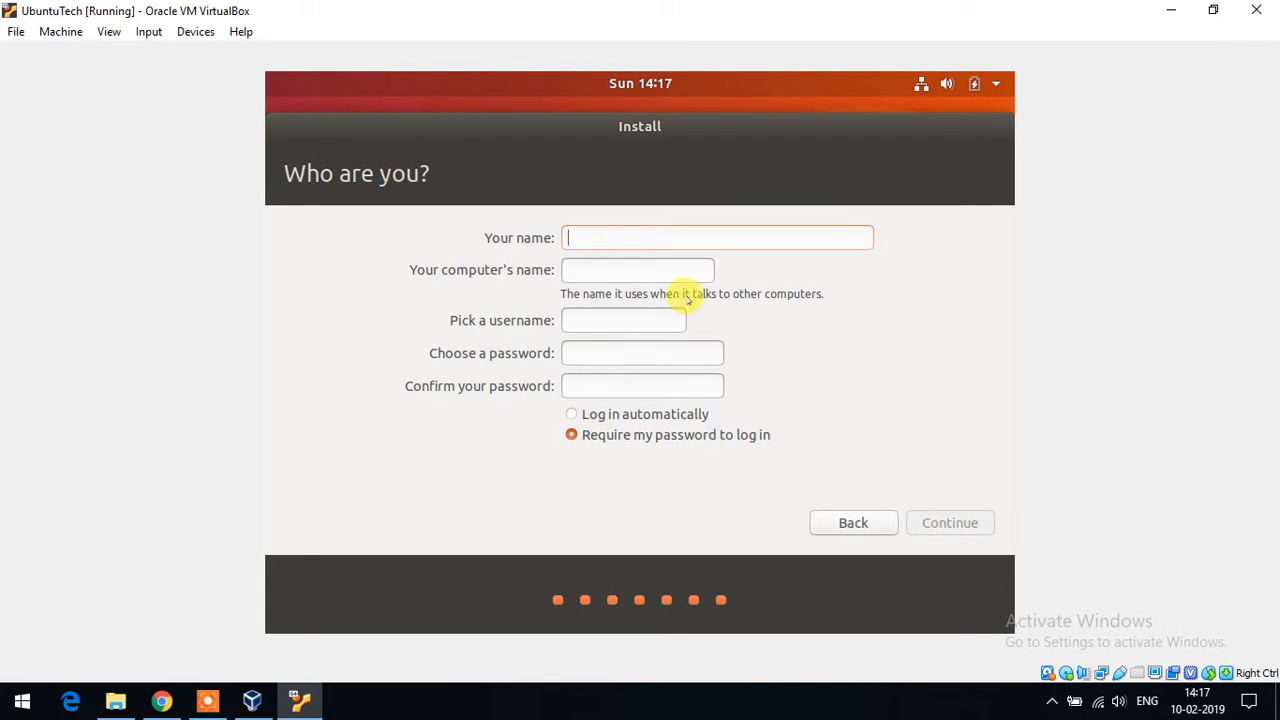
type("Tec")
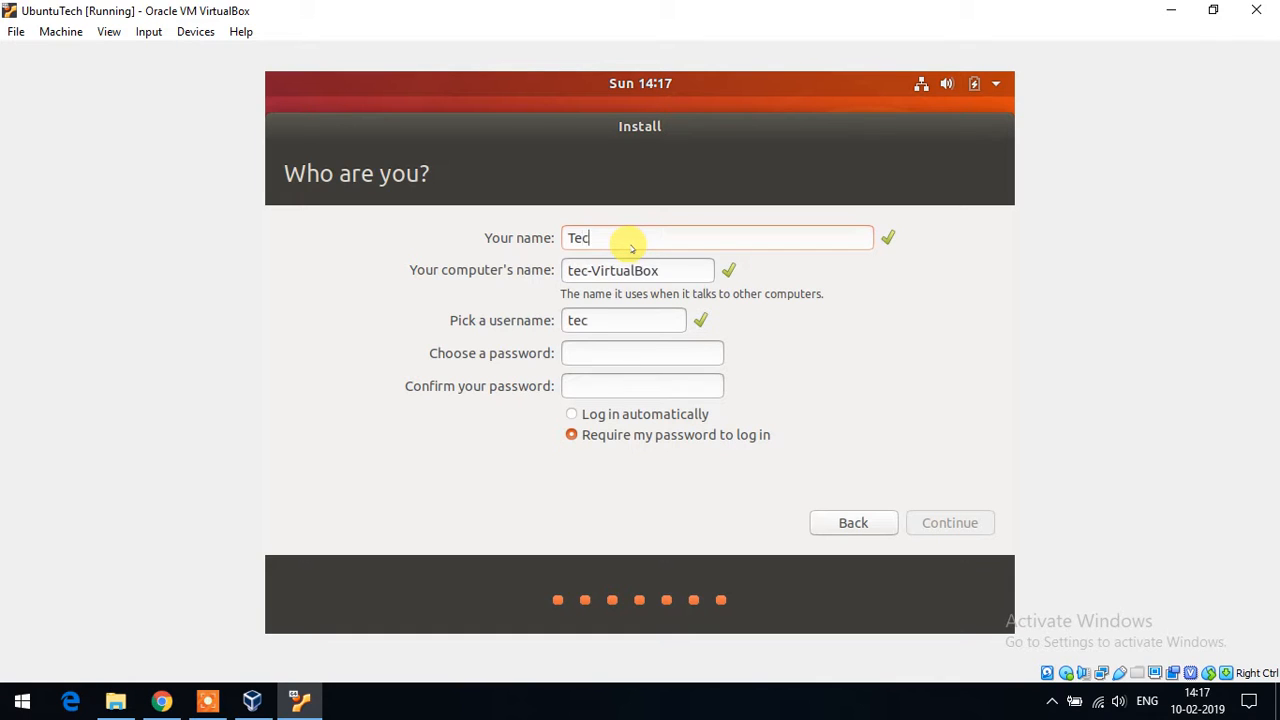
type("hToffee")
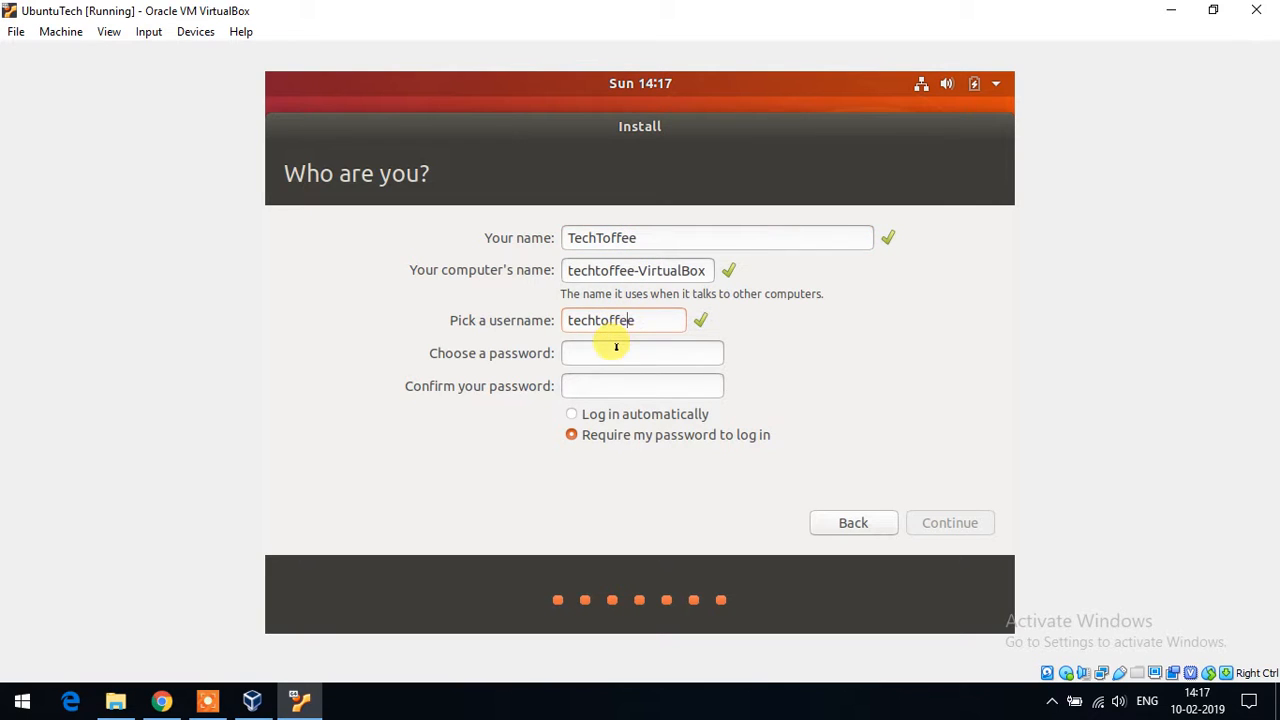
type("te")
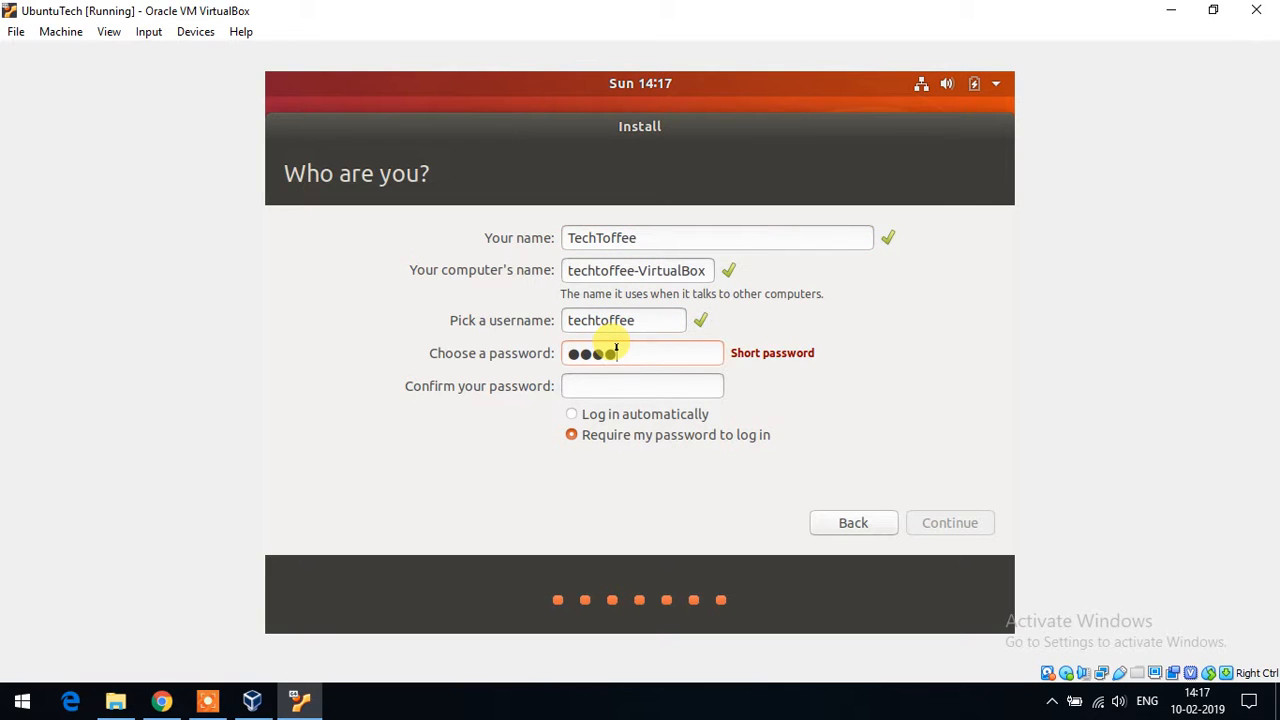
type("●●●●")
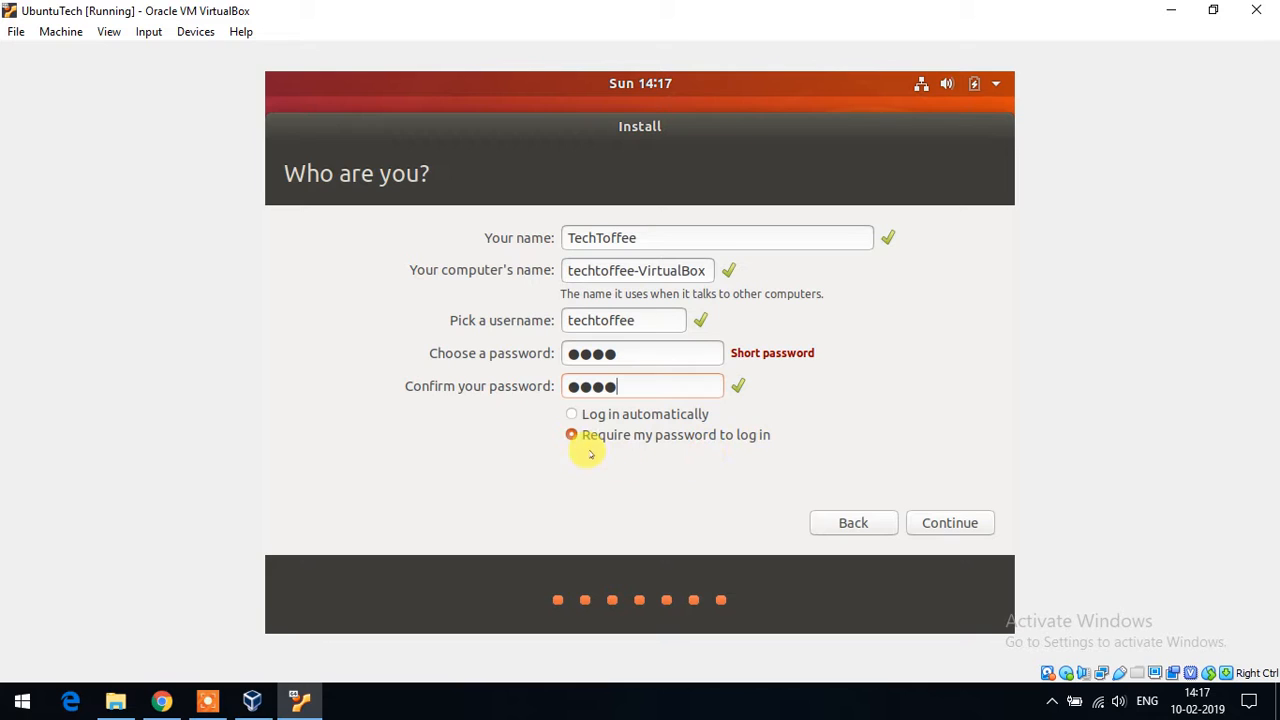
left_click(957, 522)
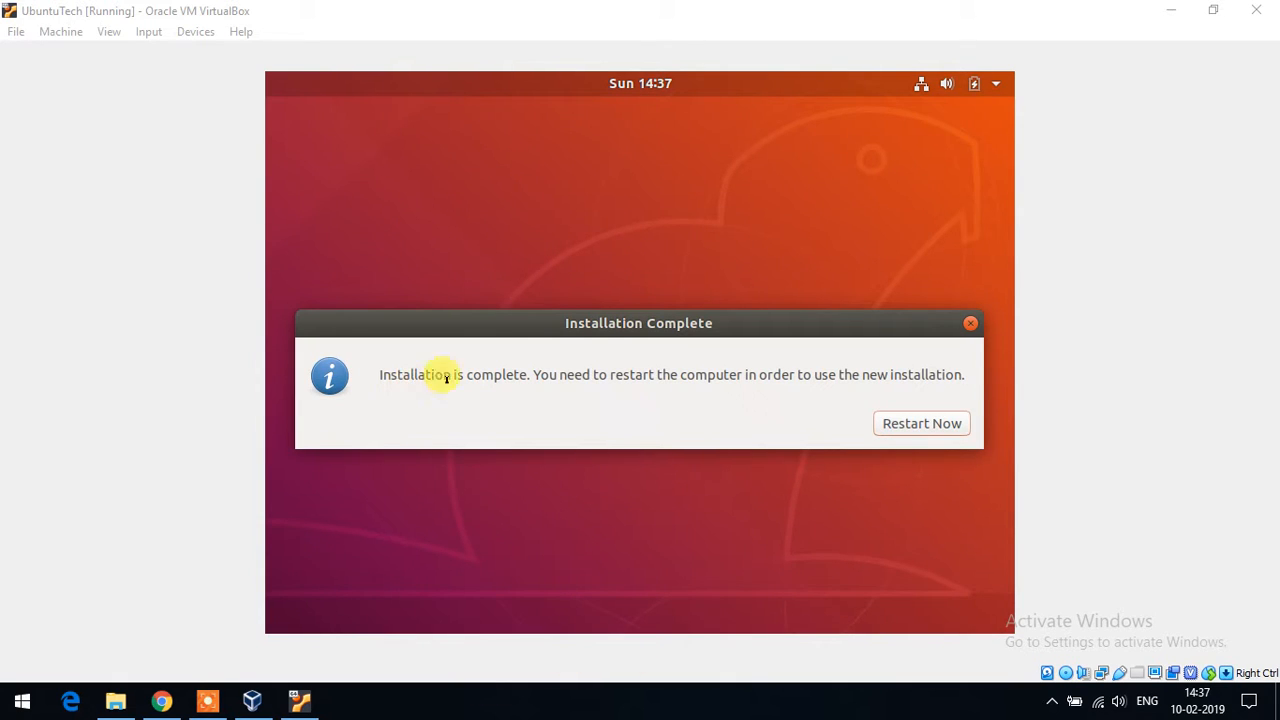
- Restart the VM, confirm the optical drive is empty in Storage settings, and continue booting
left_click(916, 425)
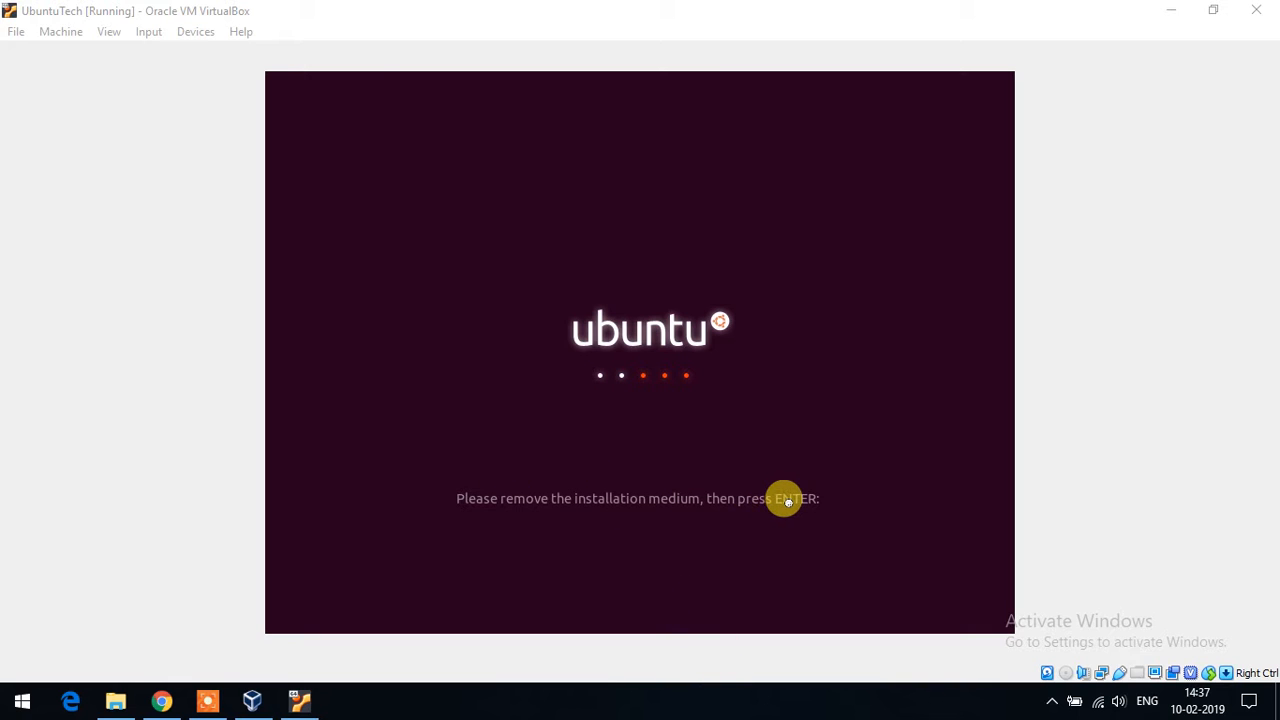
left_click(55, 36)
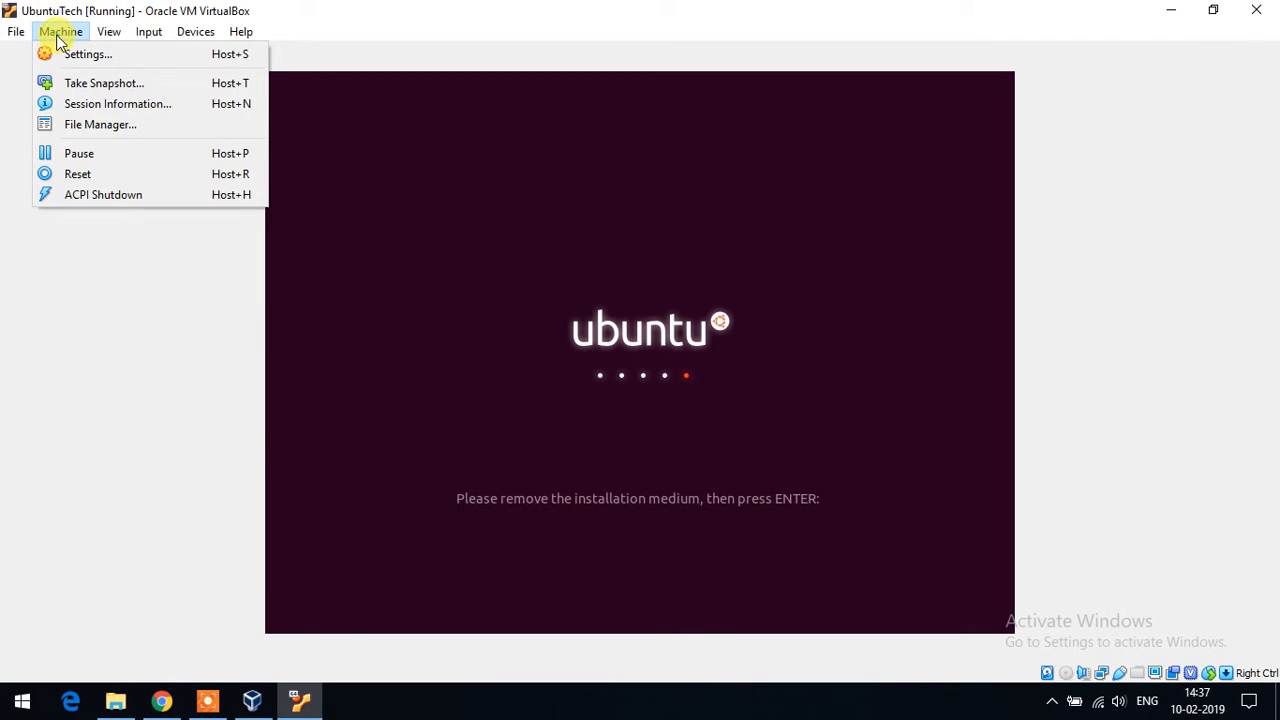
left_click(73, 52)
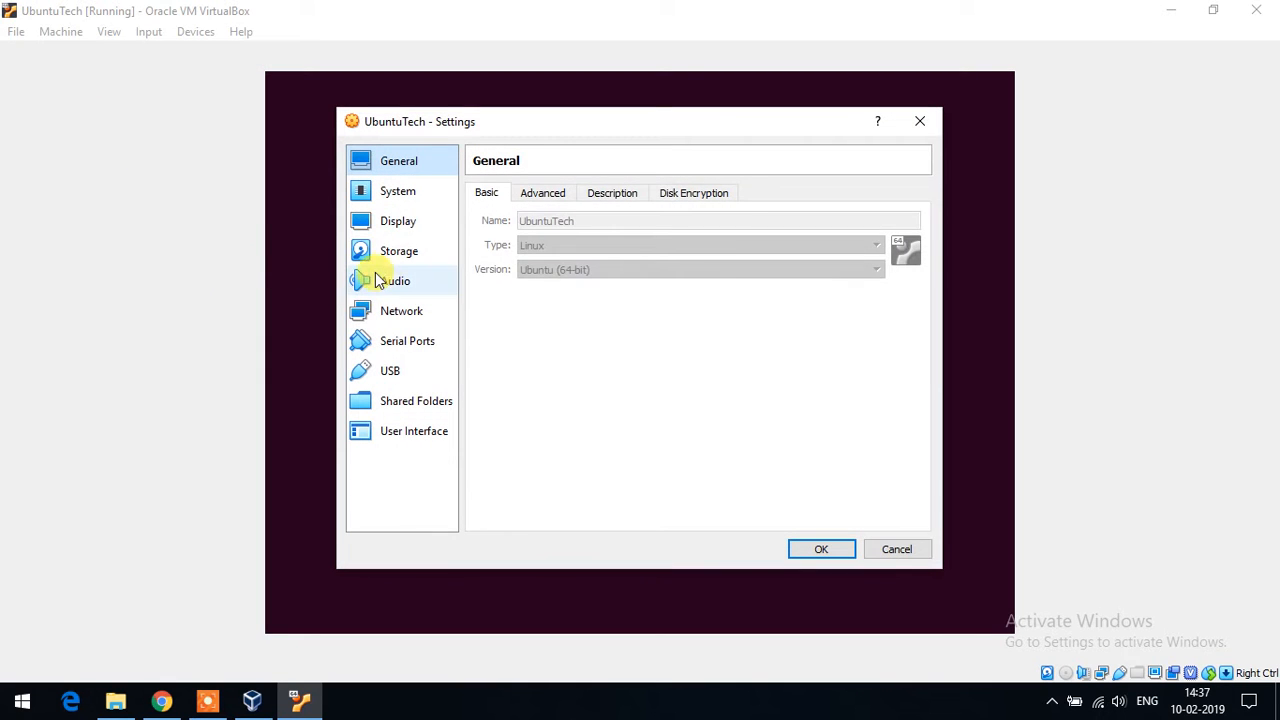
left_click(398, 254)
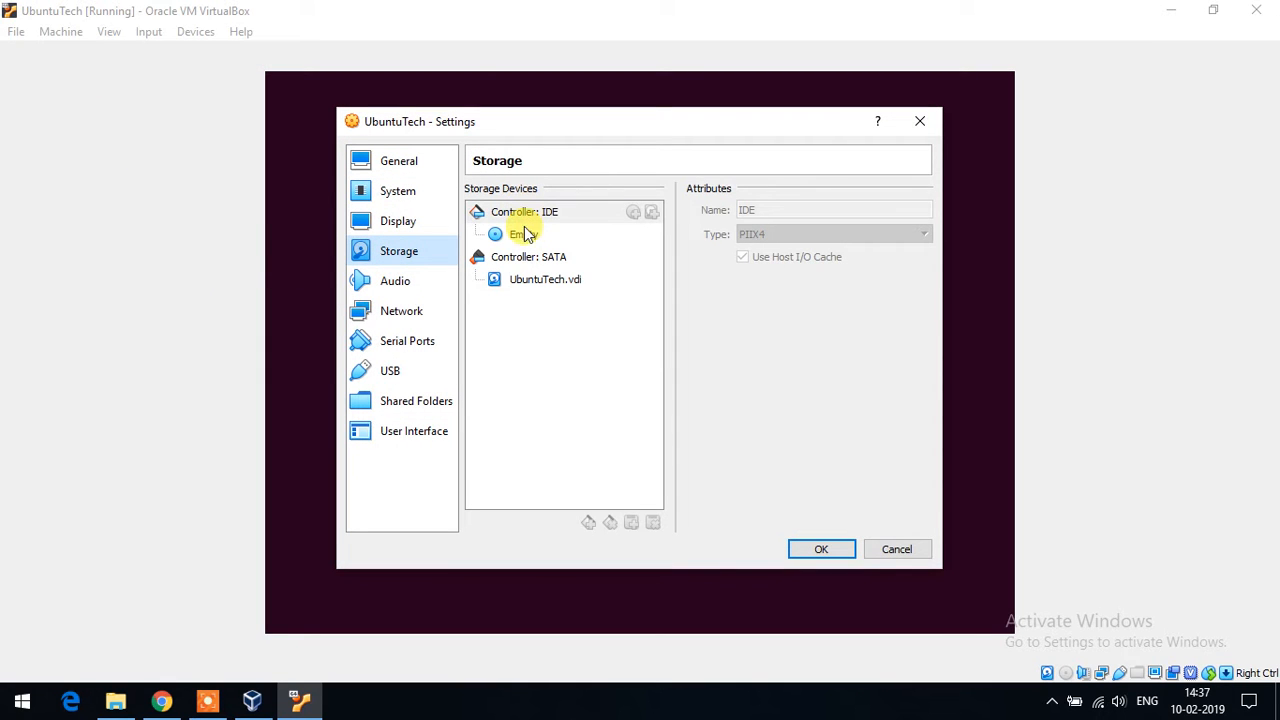
left_click(825, 550)
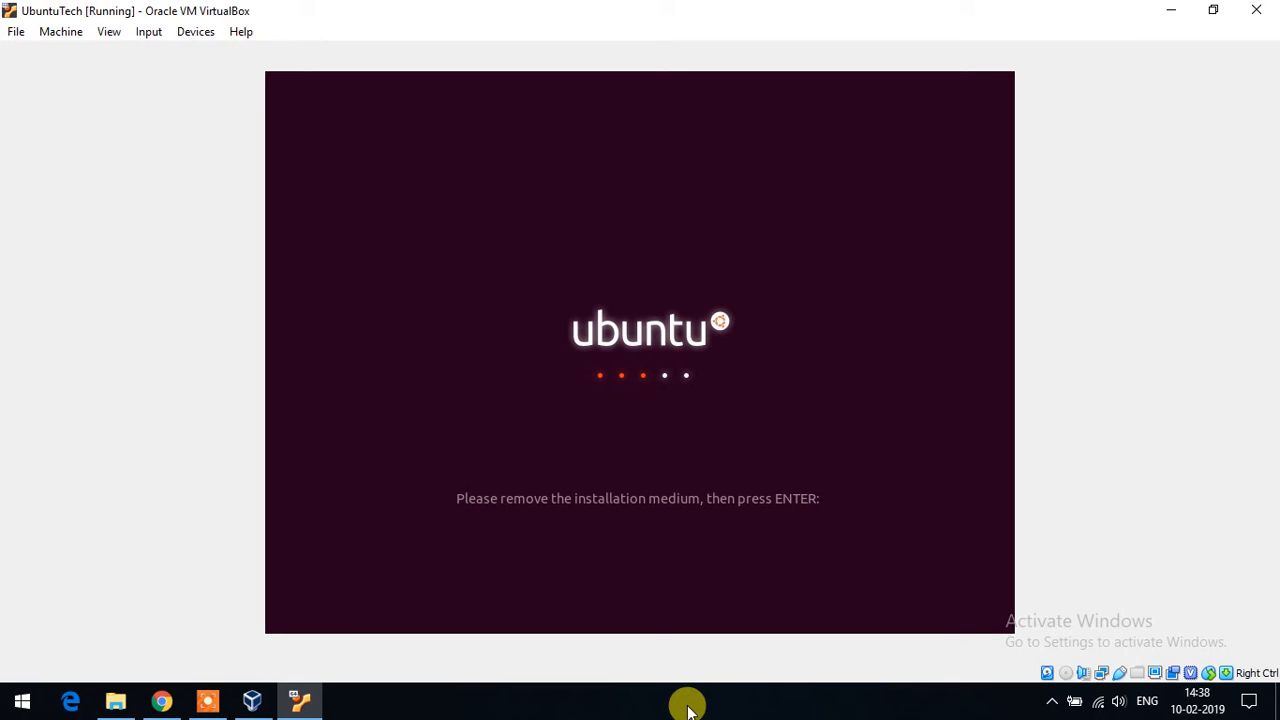
key("Return")
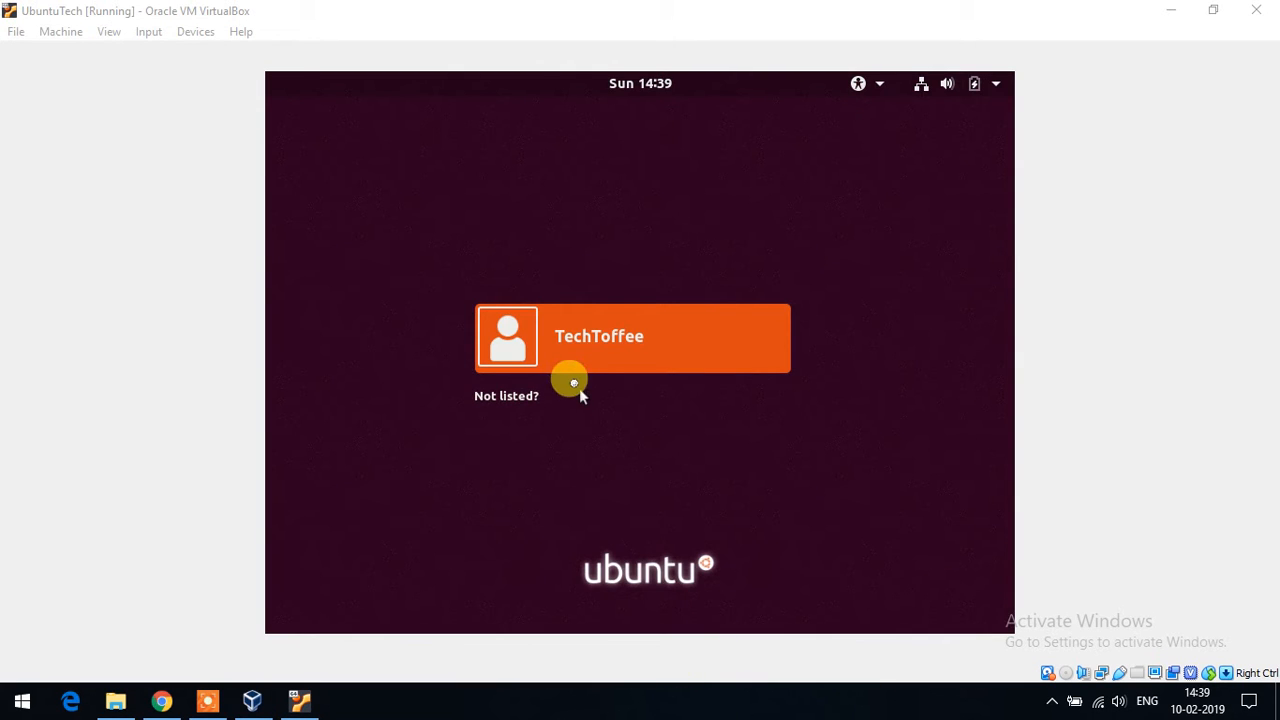
- Sign in to Ubuntu with the new user account and its password
left_click(642, 344)
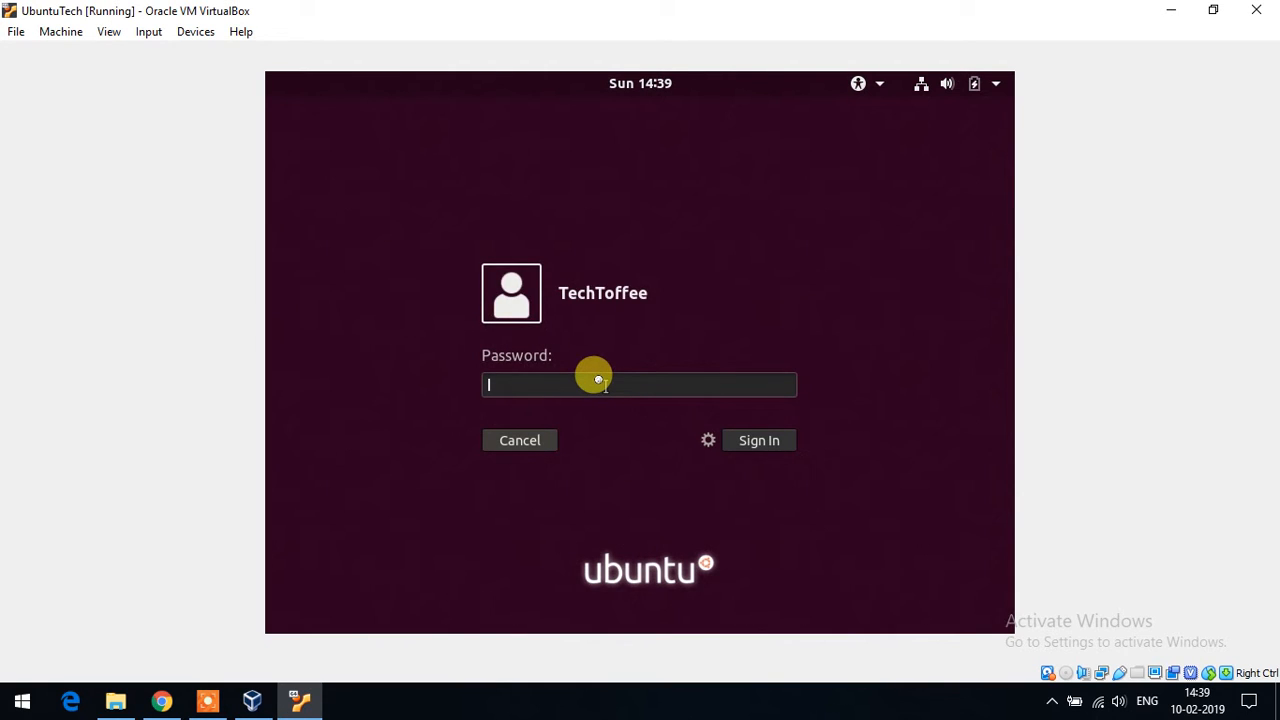
type("*")
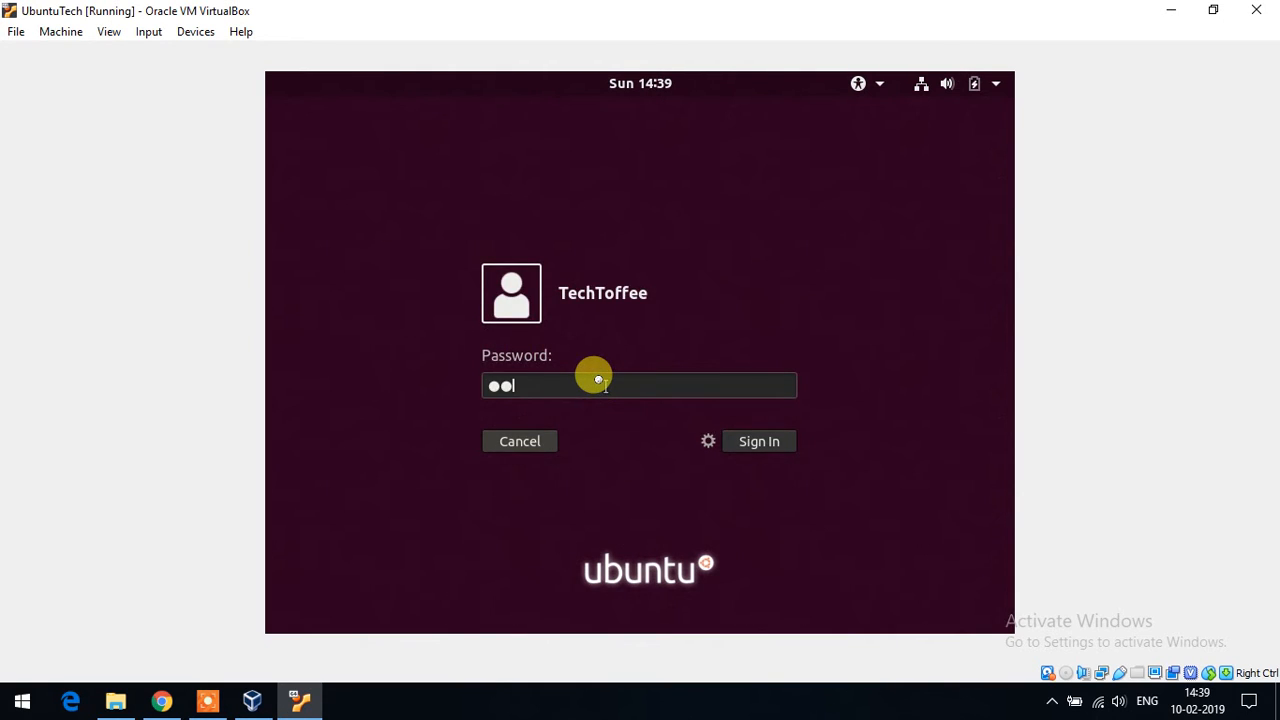
type("***")
left_click(742, 428)
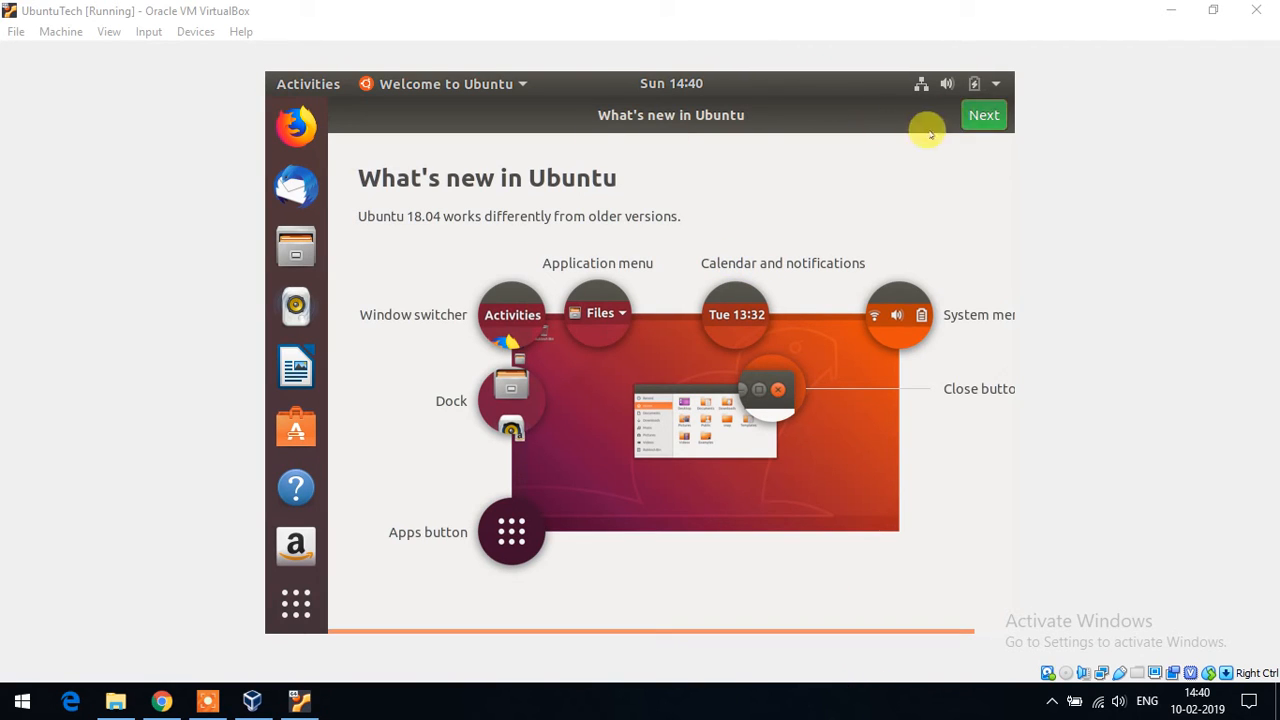
- Go through the What's new, Livepatch and Help improve Ubuntu pages and finish the tour
left_click(968, 112)
left_click(969, 114)
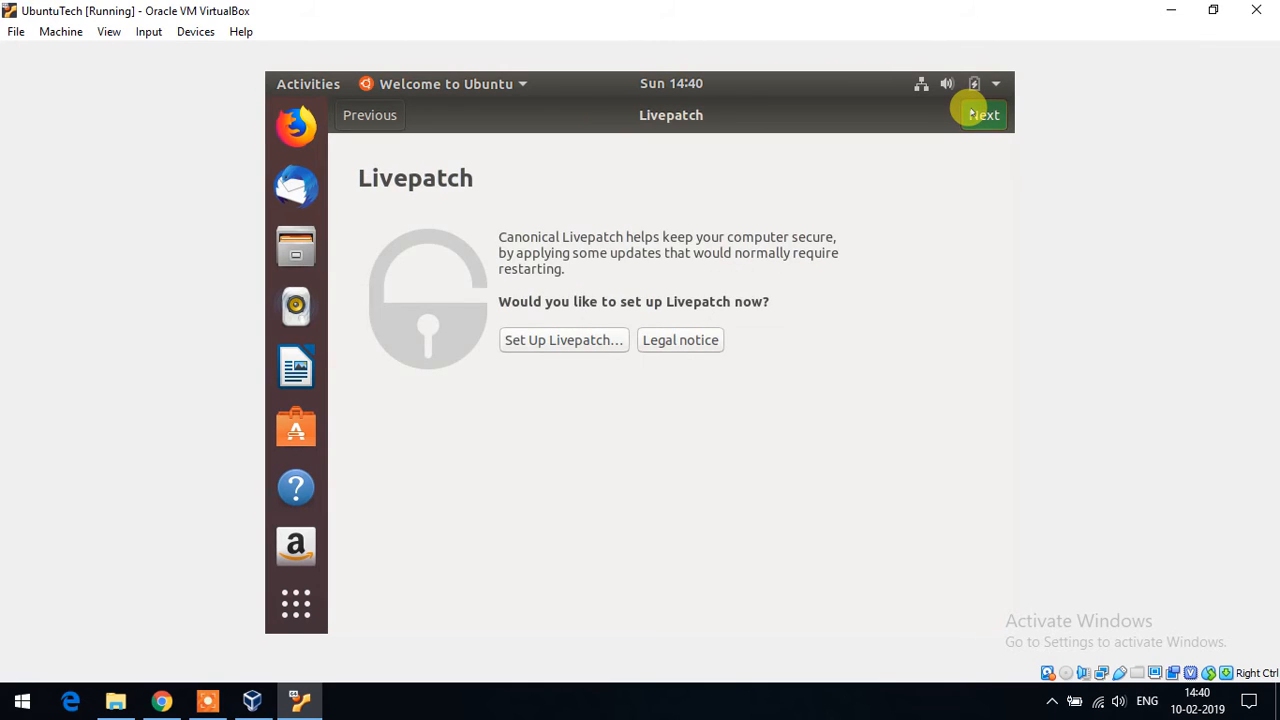
left_click(986, 115)
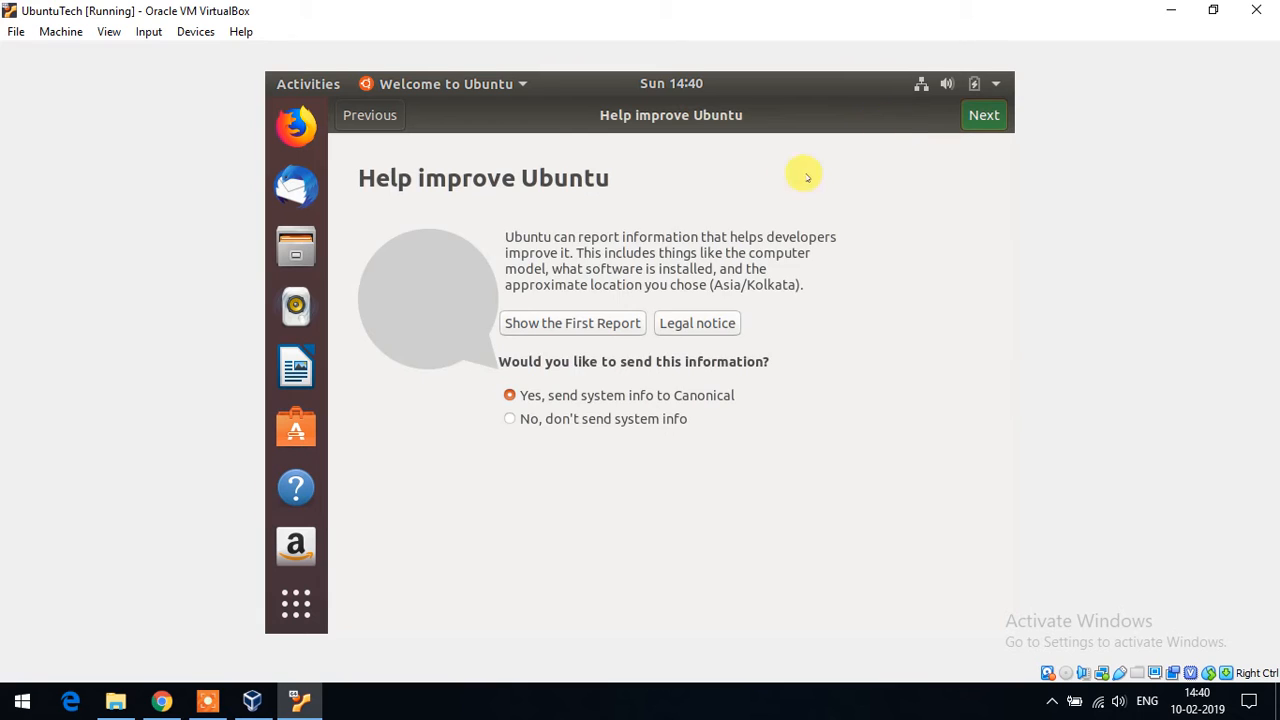
left_click(980, 112)
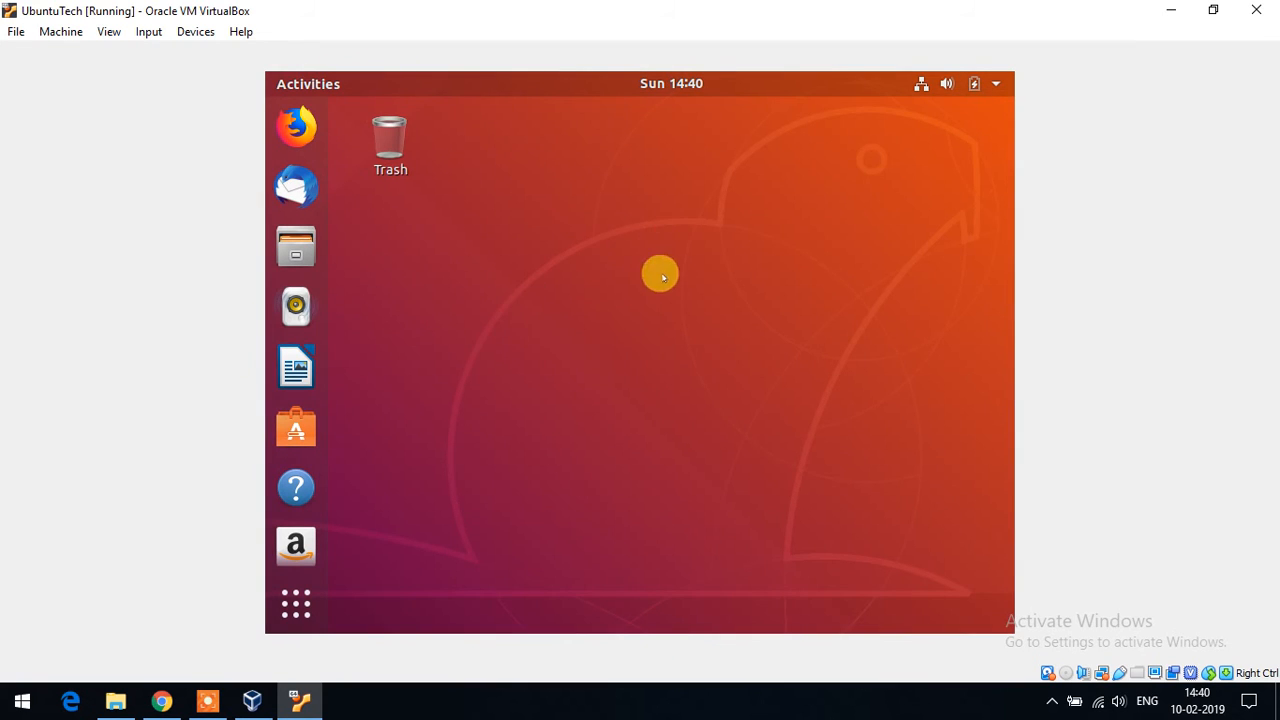
- Open the installed applications overview, then return to the desktop and try the dock
left_click(494, 489)
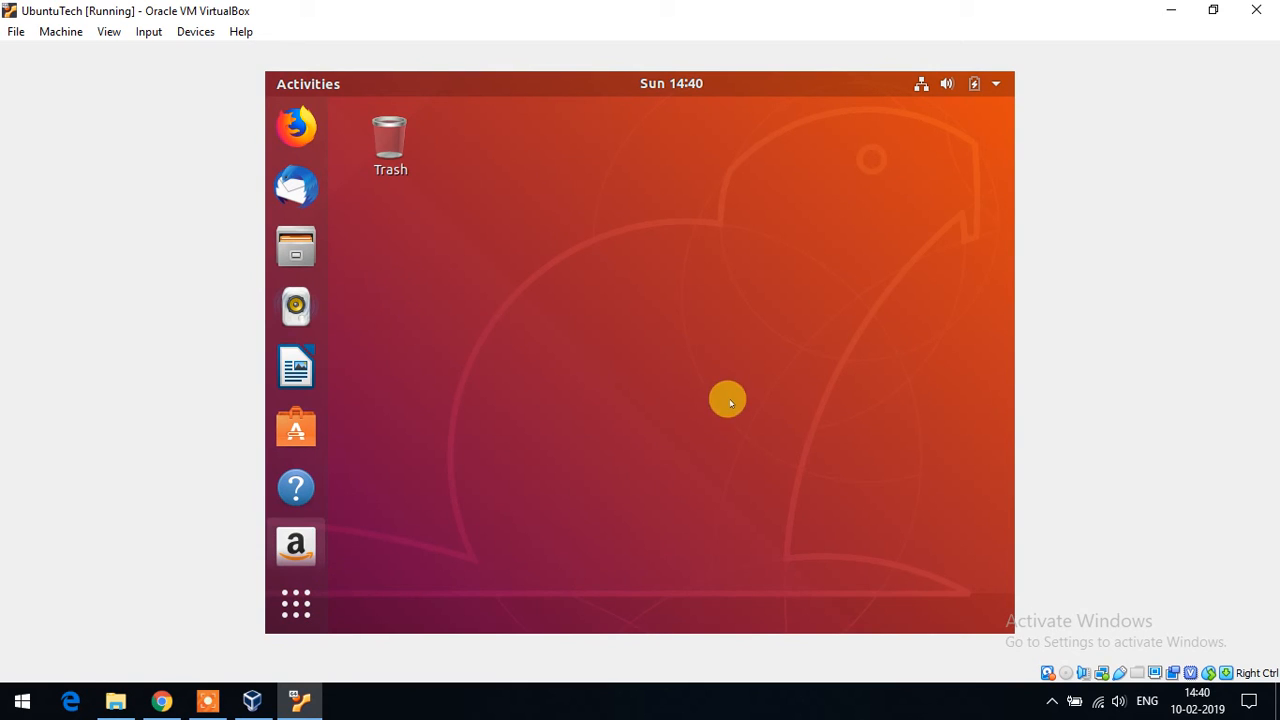
left_click(297, 603)
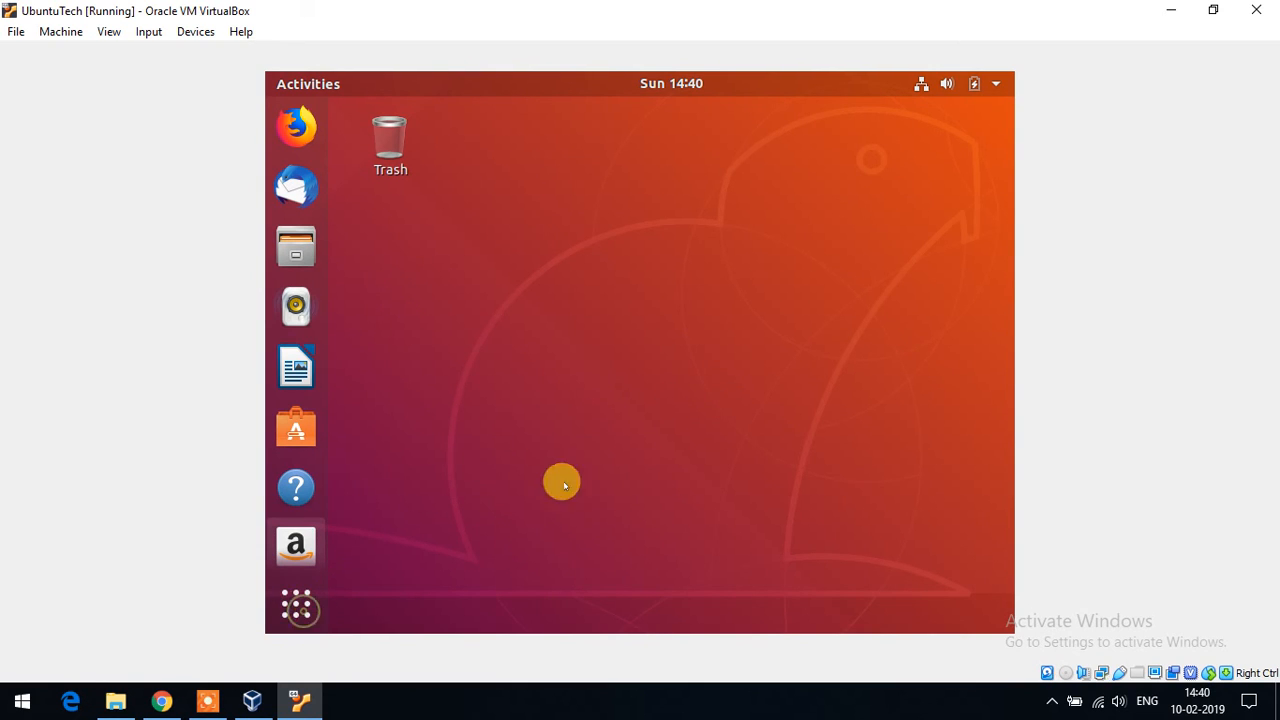
right_click(625, 712)
left_click(517, 451)
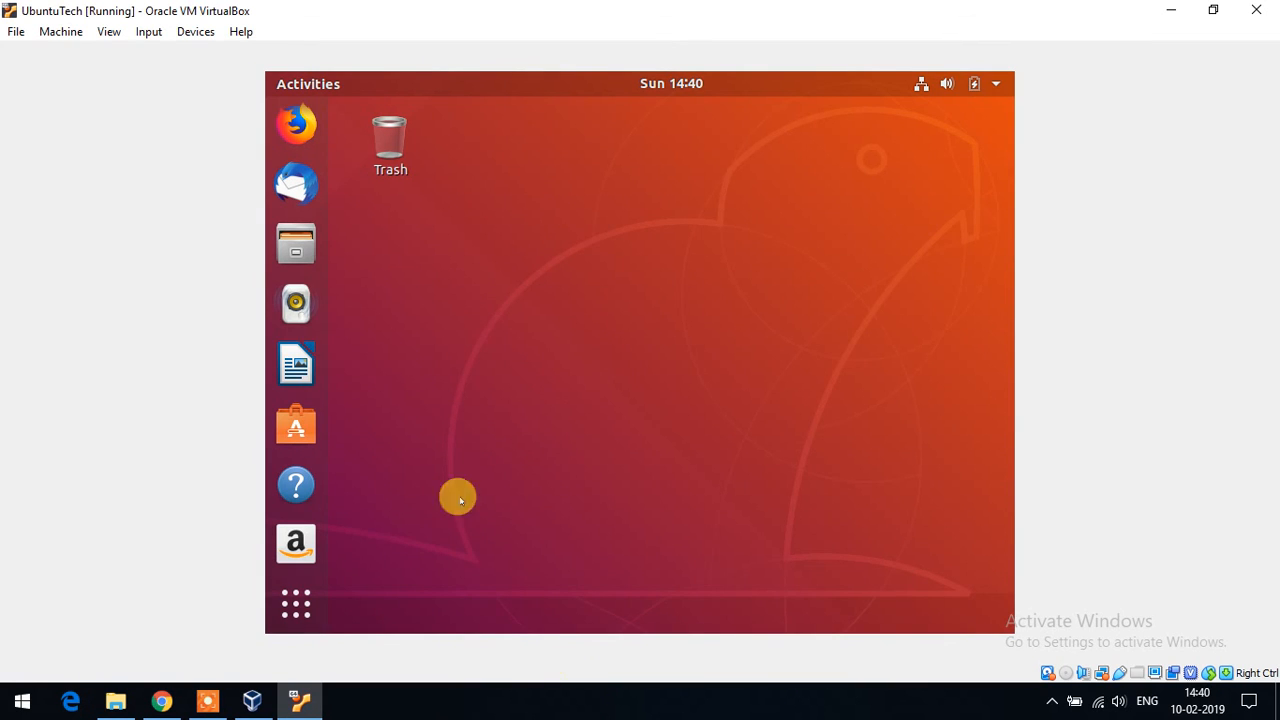
left_click(585, 708)
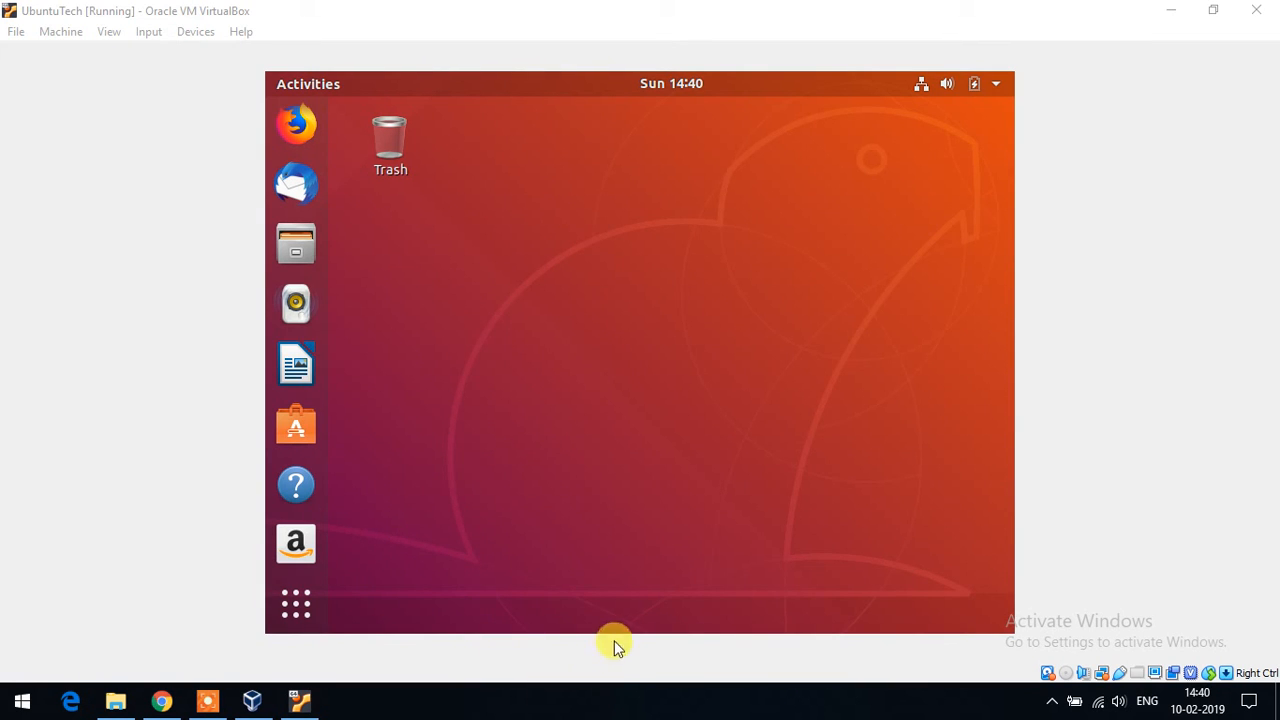
left_click(601, 704)
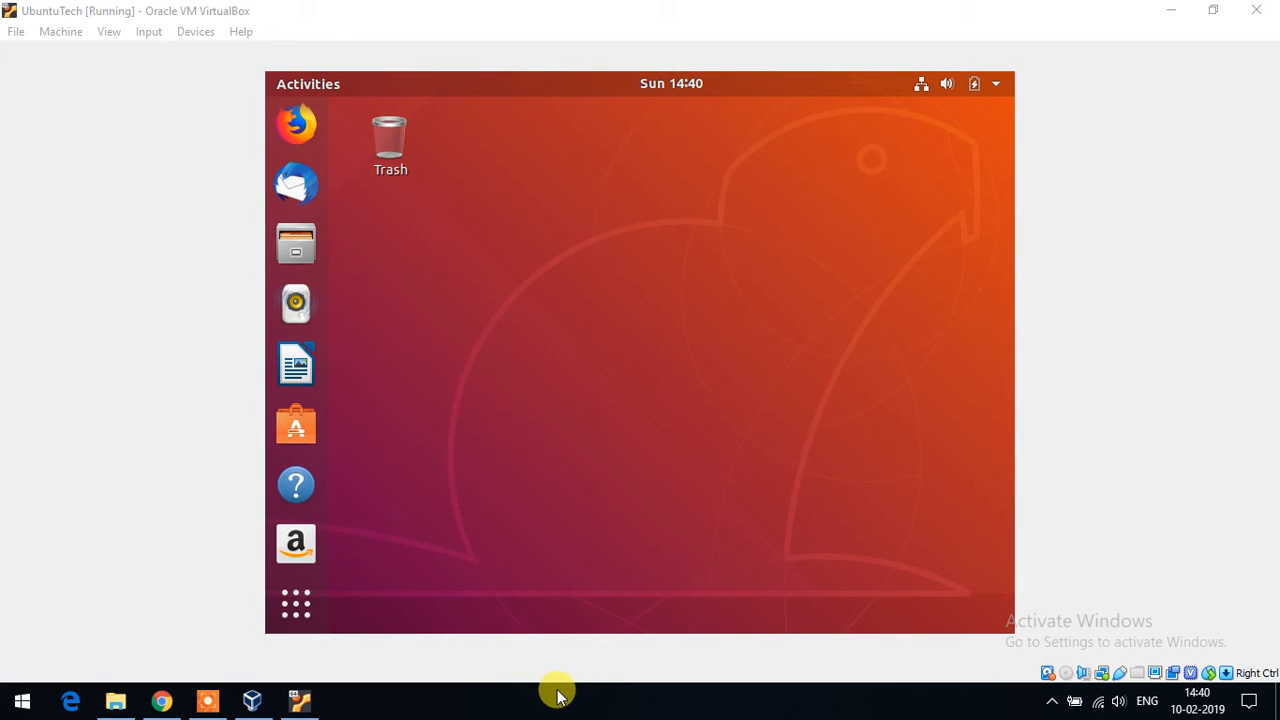